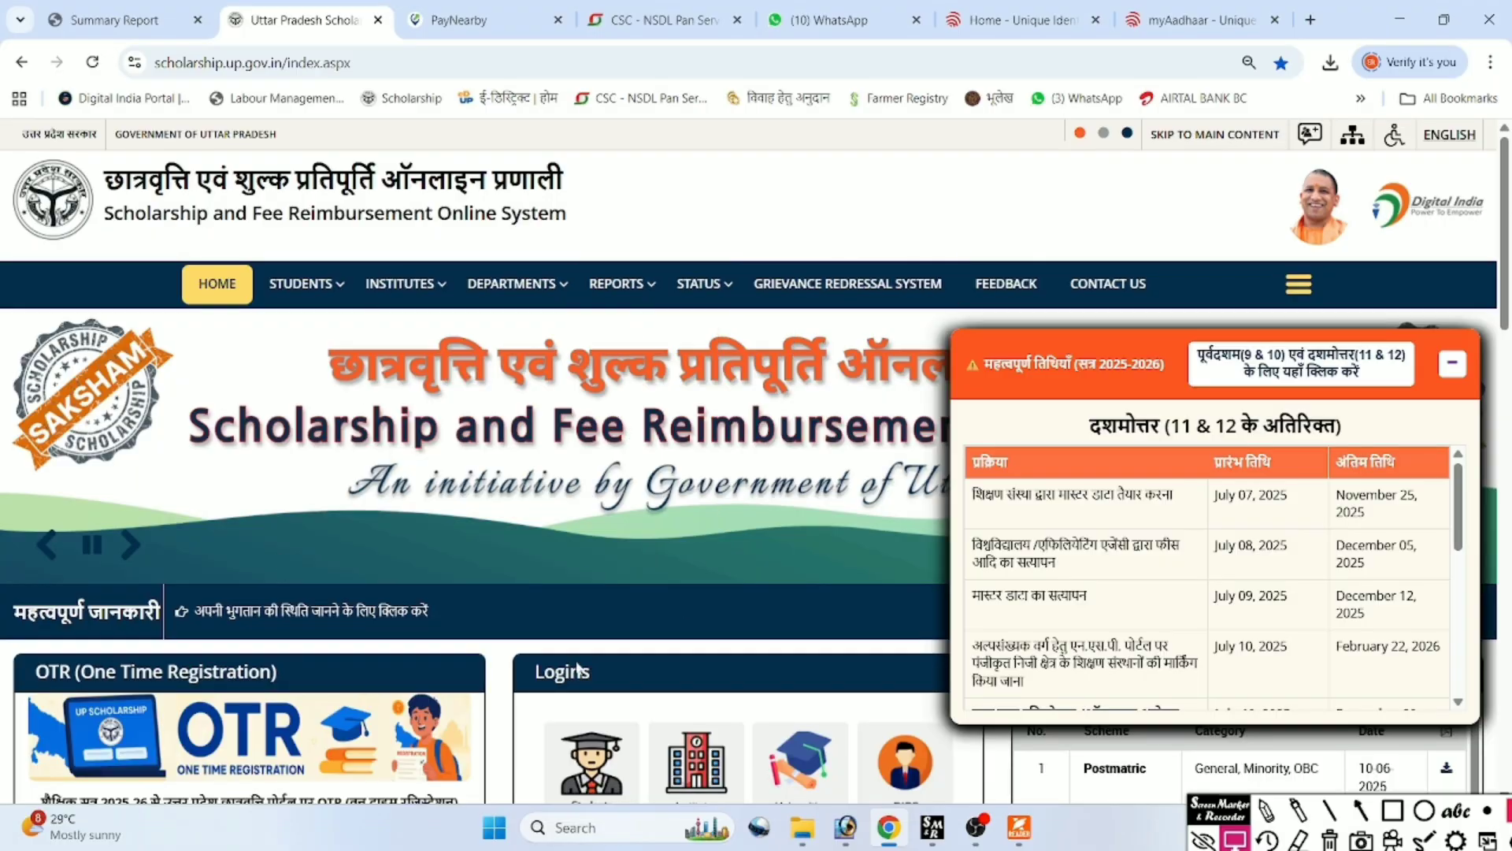
# Start the student One Time Registration and accept its guidelines to reach mobile verification
pyautogui.scroll(-5, 293, 711)
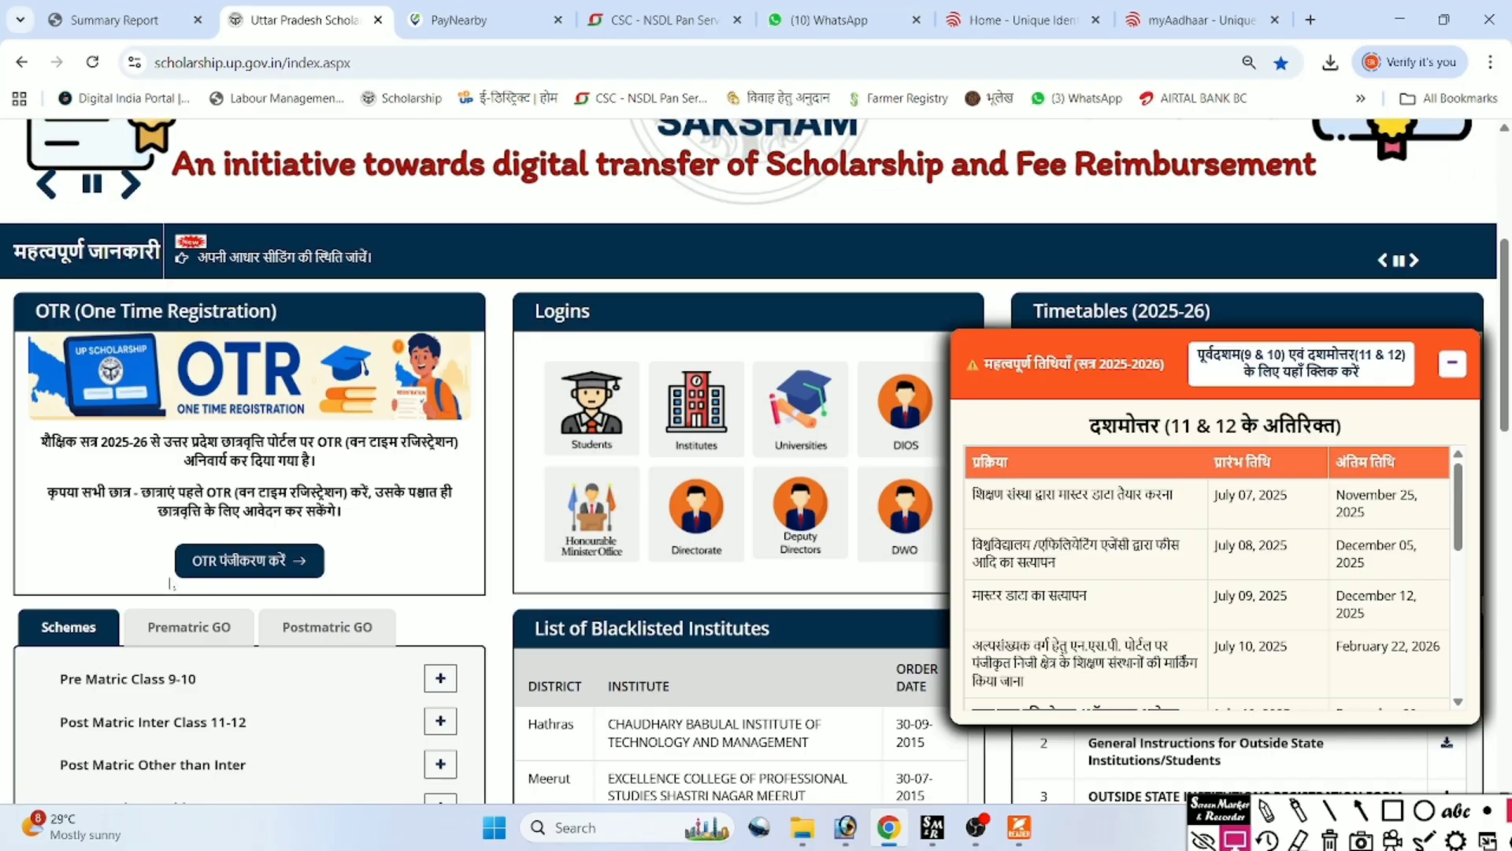
pyautogui.click(236, 561)
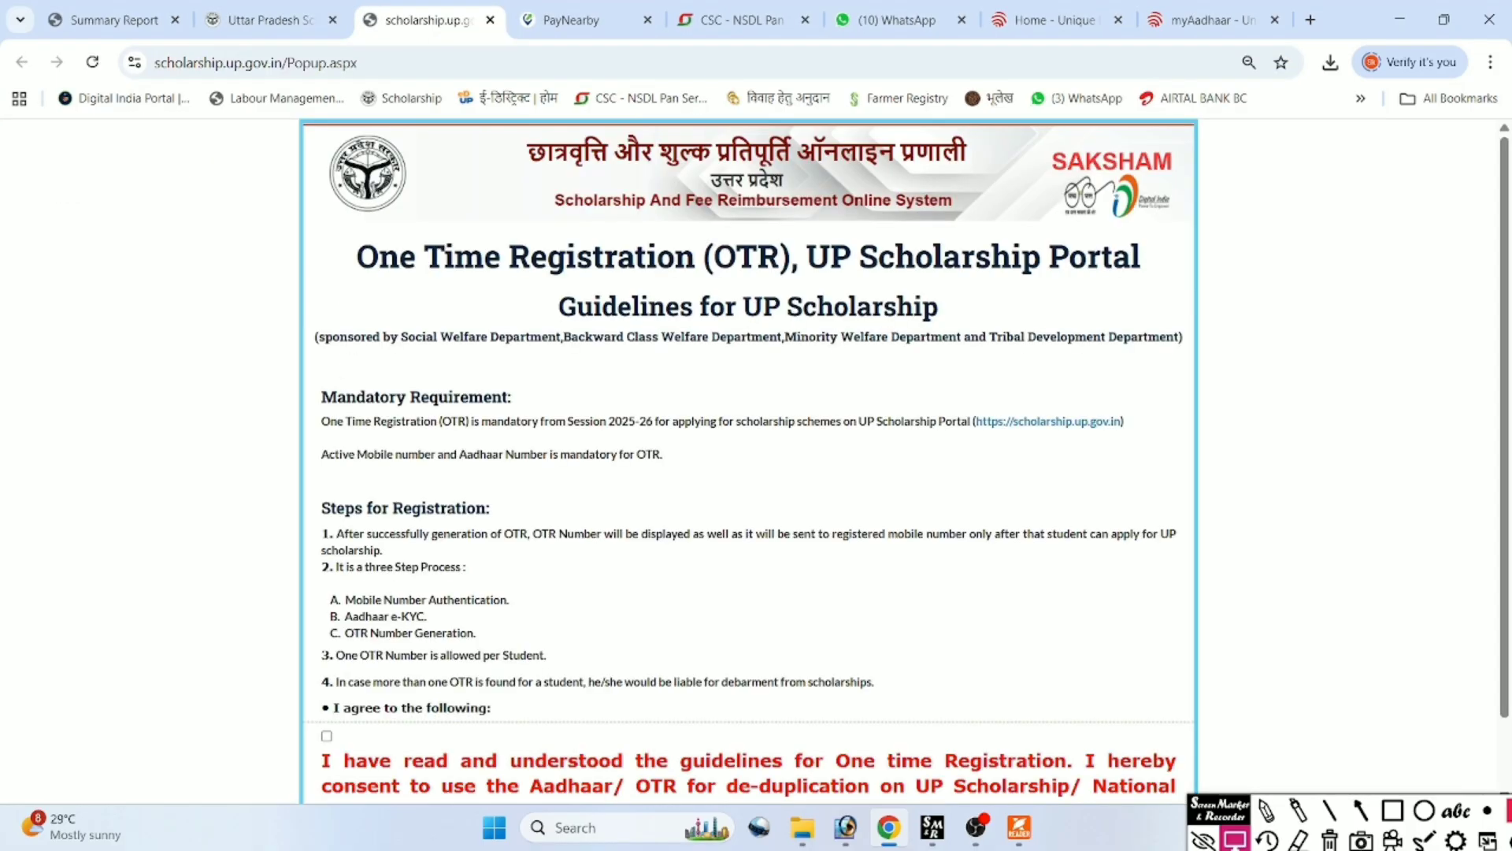
pyautogui.scroll(-1, 632, 481)
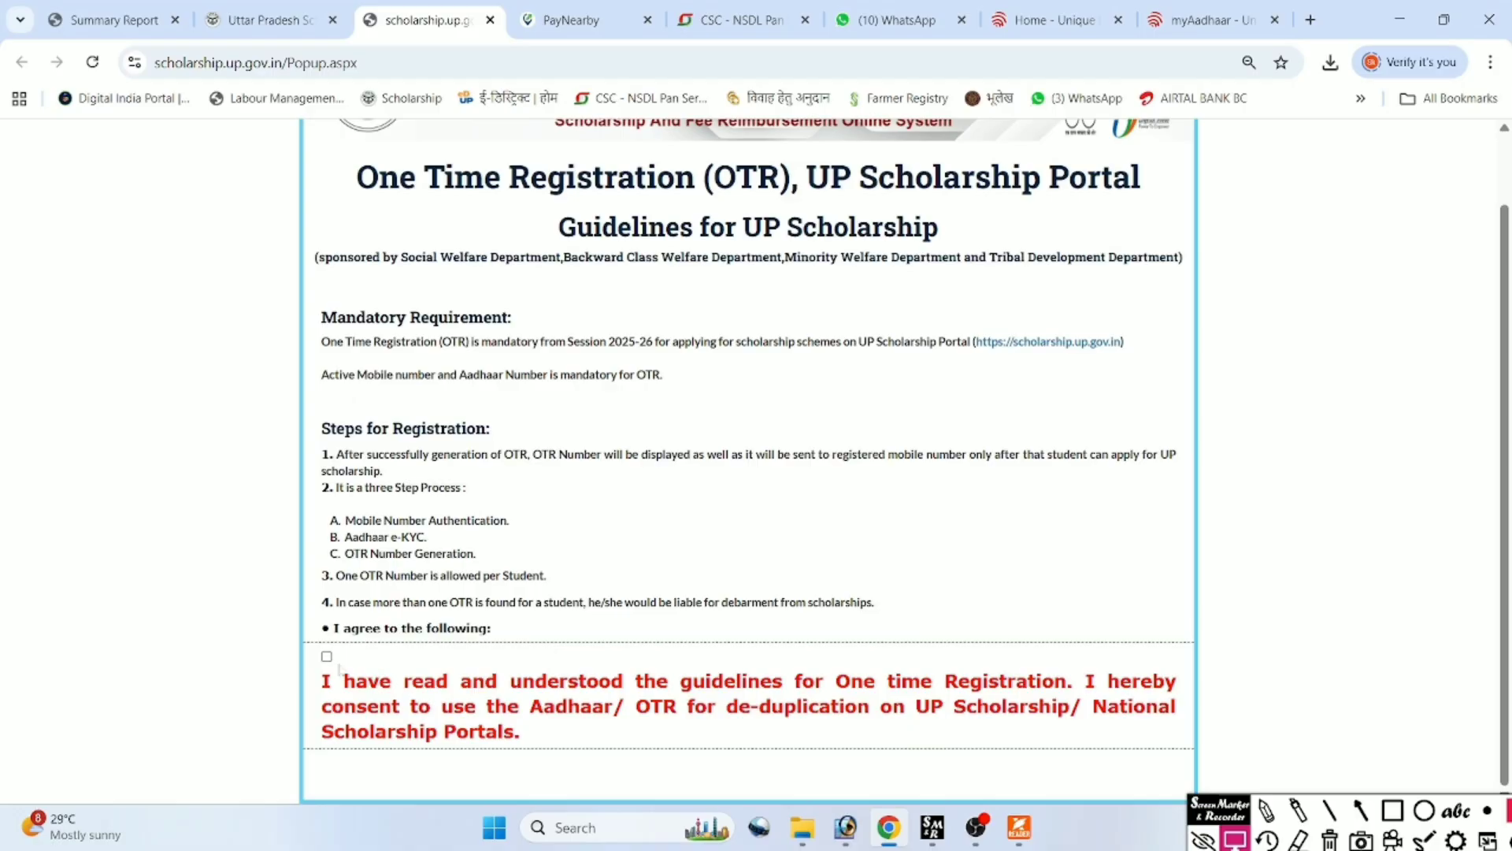
pyautogui.click(326, 657)
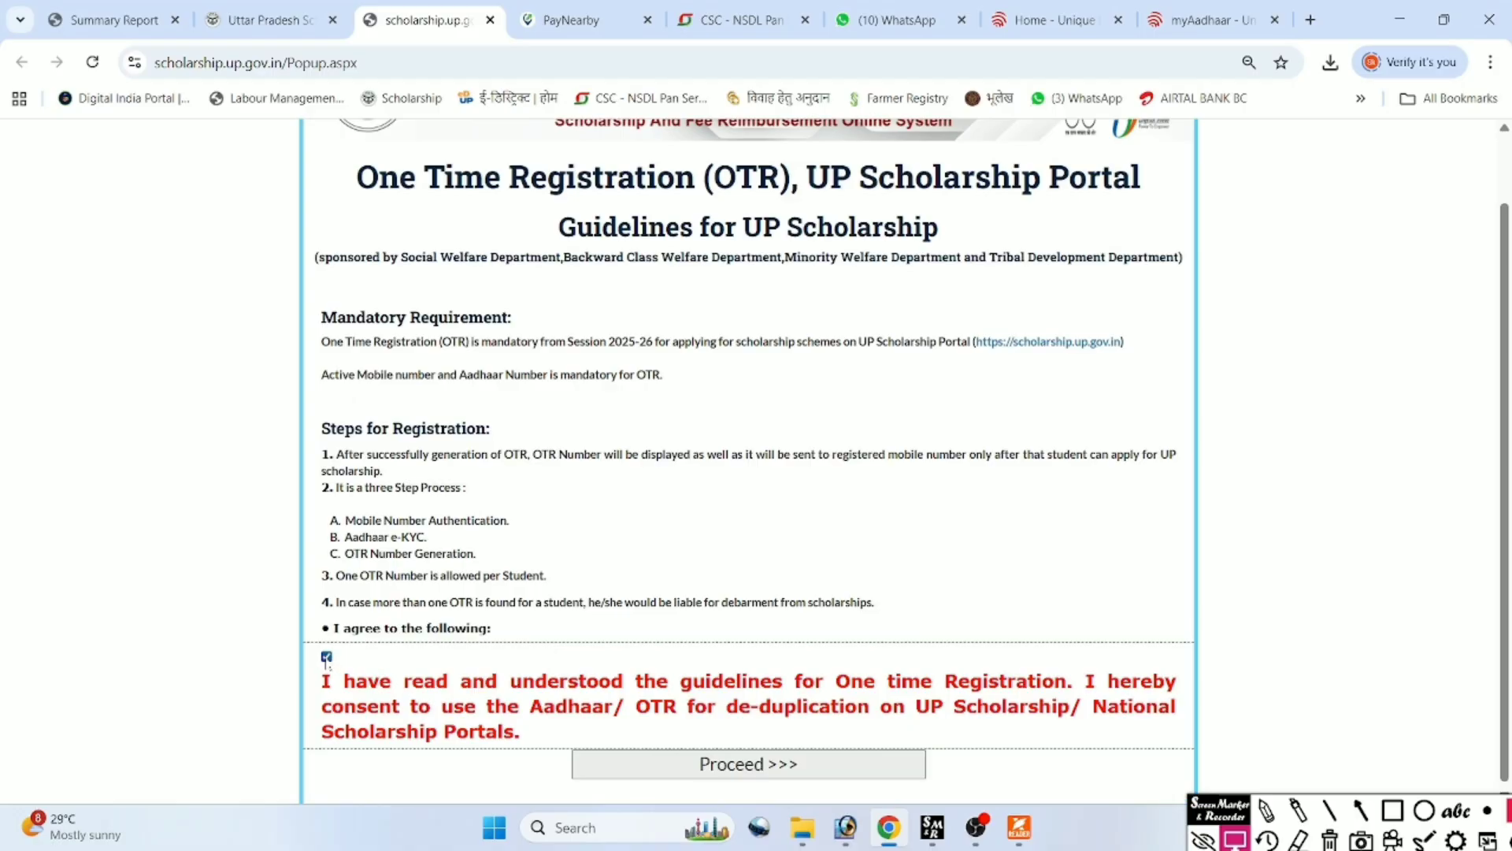
pyautogui.click(764, 766)
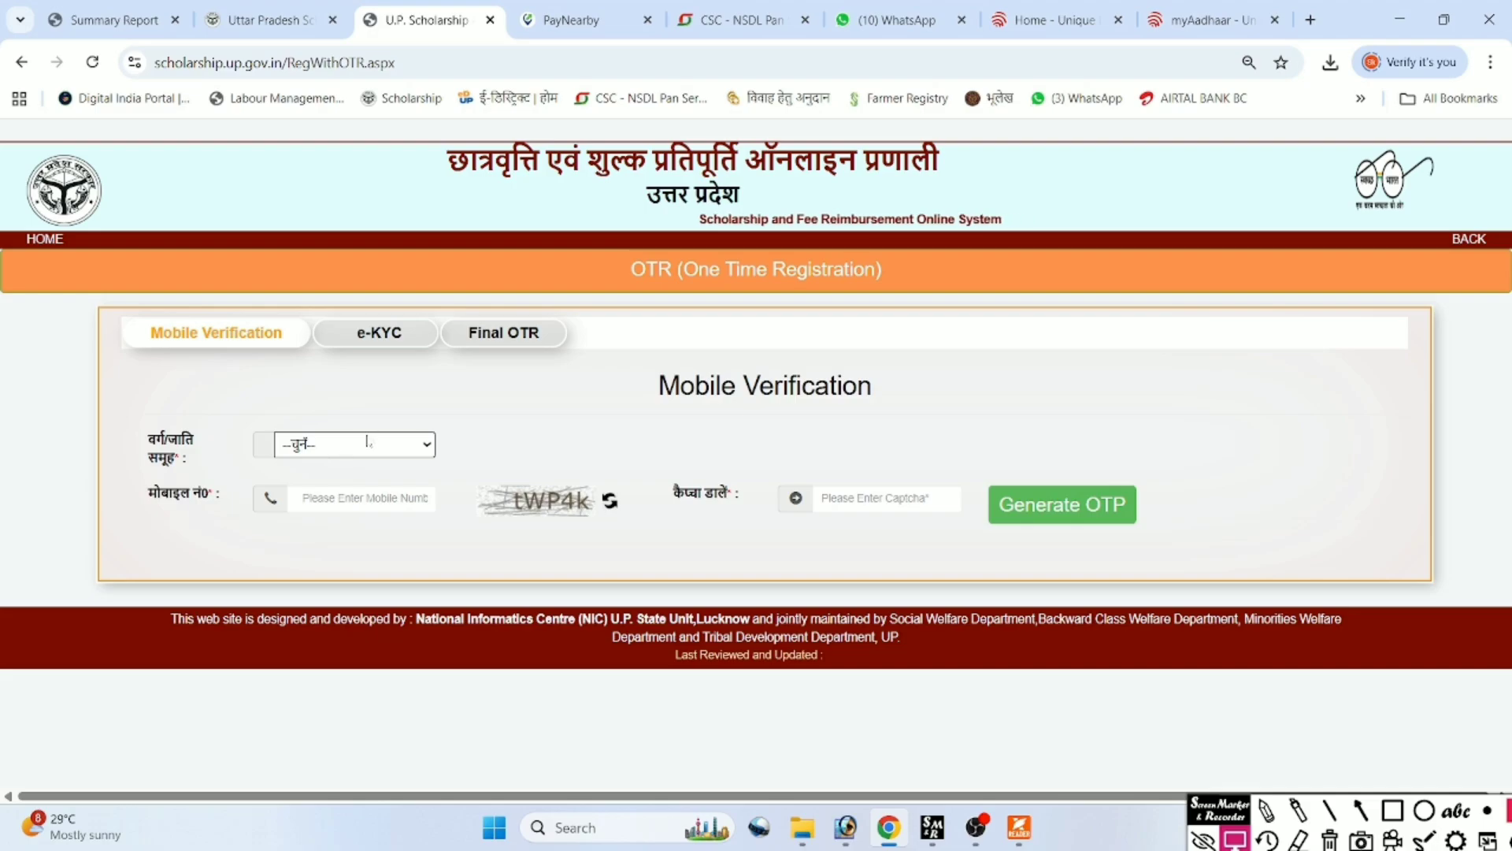
# Select the अनुसूचित जाति category and verify the mobile number with the received OTP
pyautogui.click(370, 444)
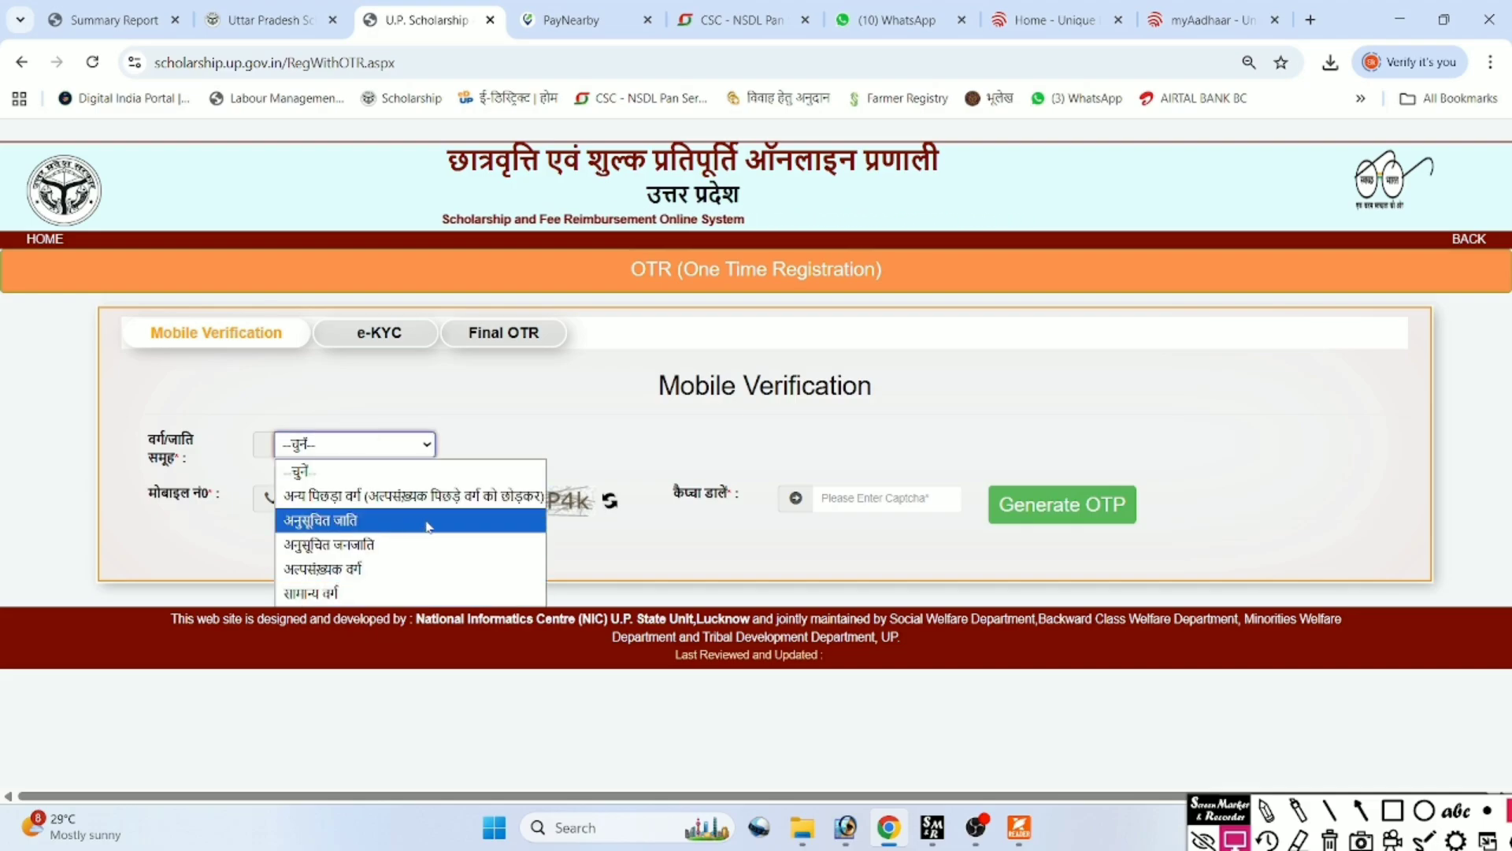
pyautogui.click(331, 521)
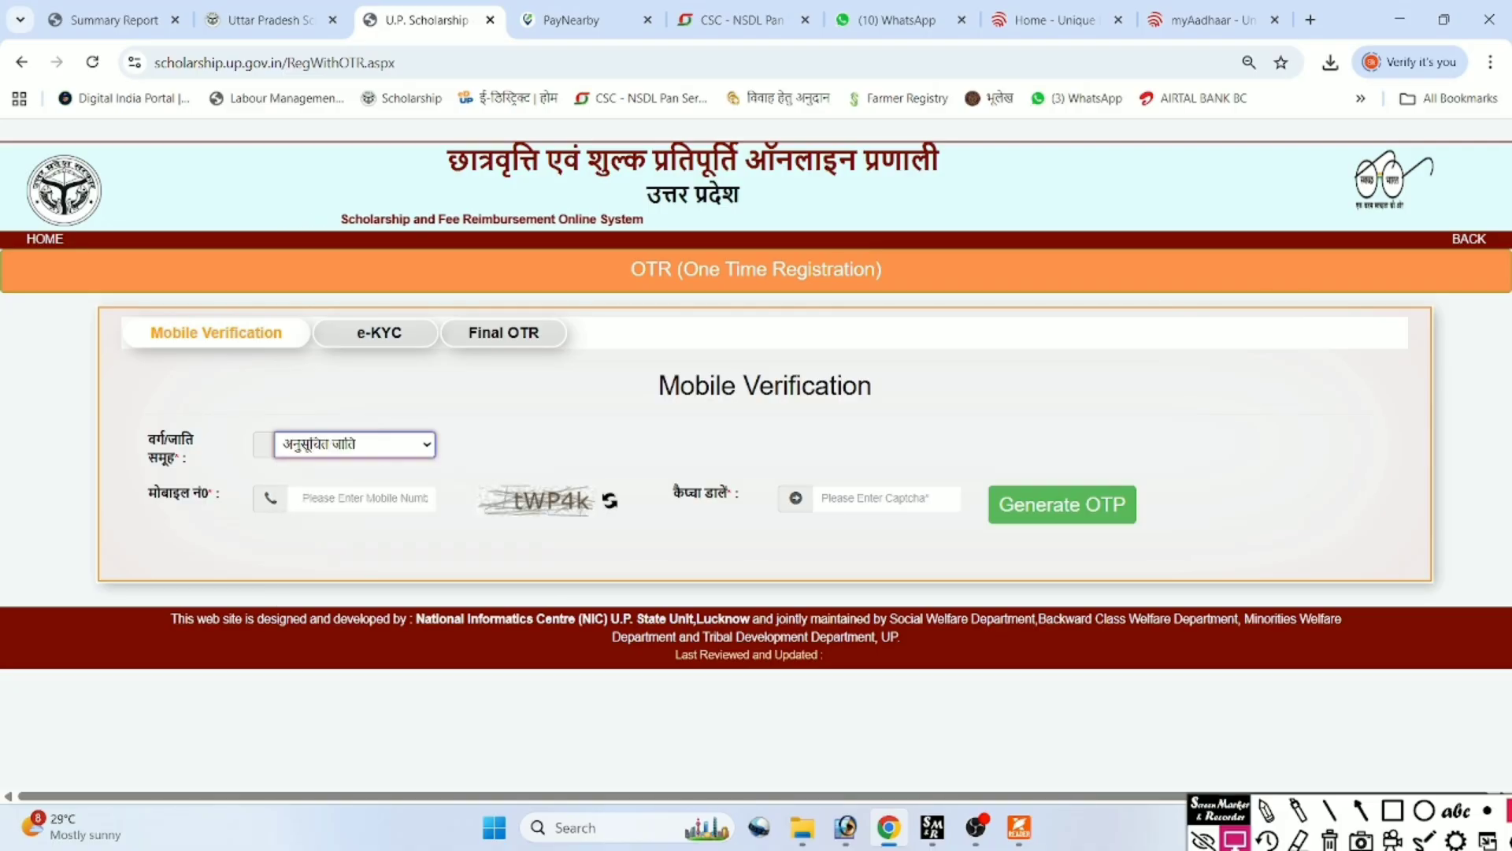
pyautogui.click(362, 498)
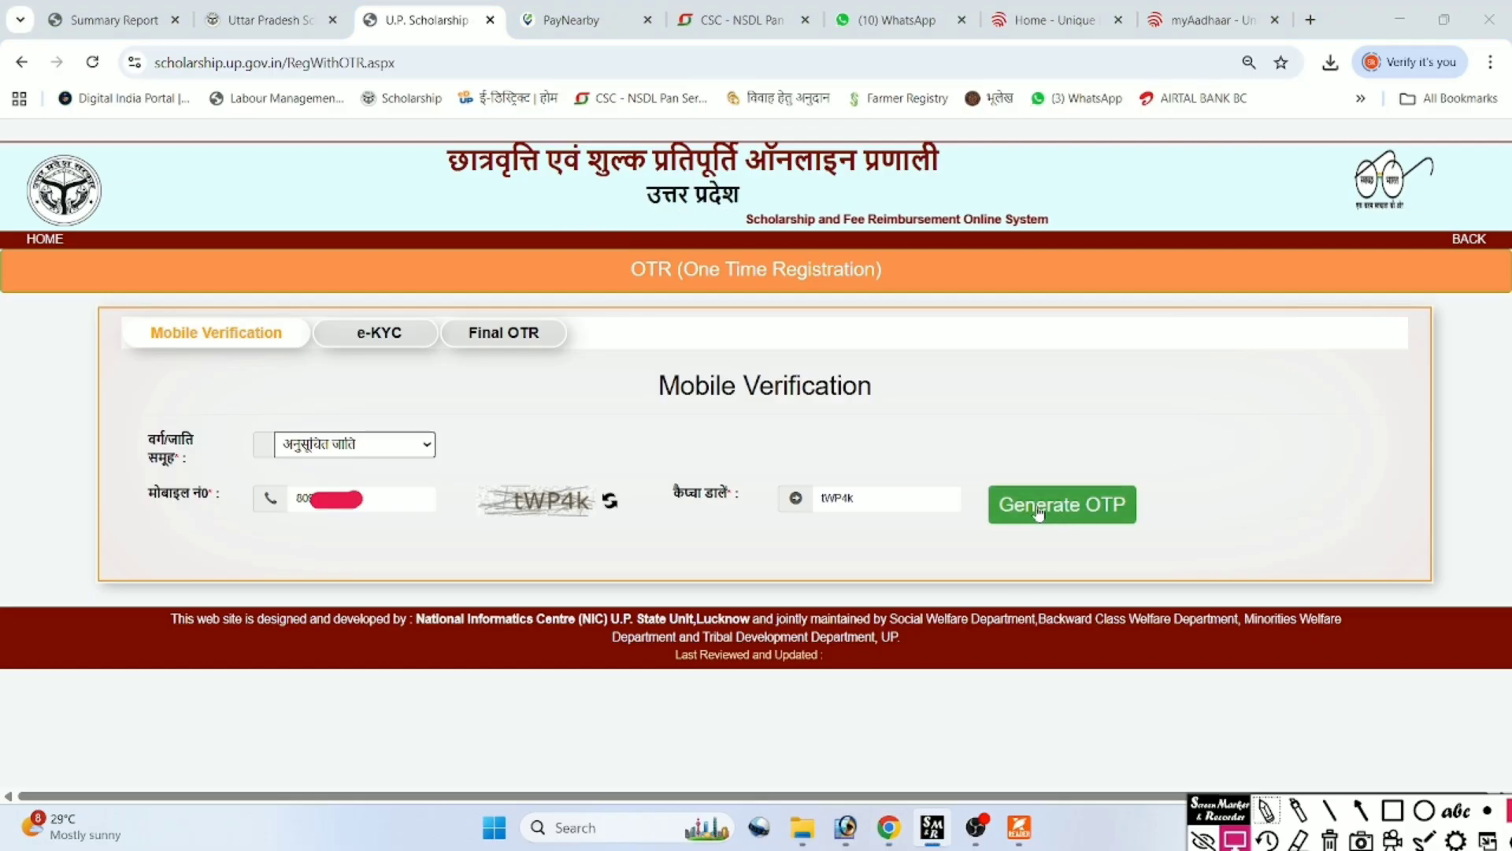
pyautogui.click(1039, 512)
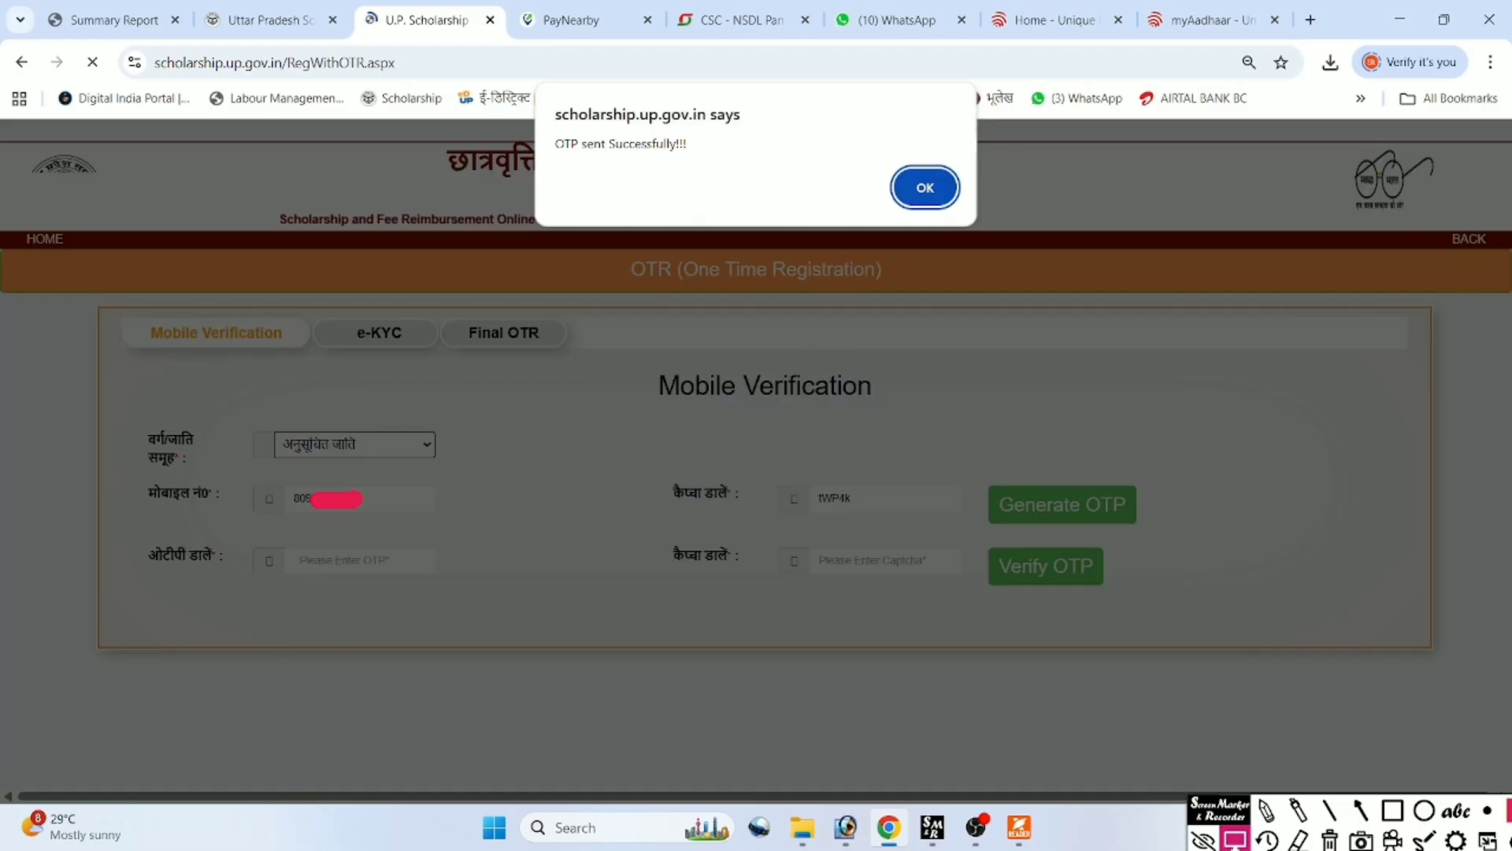
pyautogui.click(918, 191)
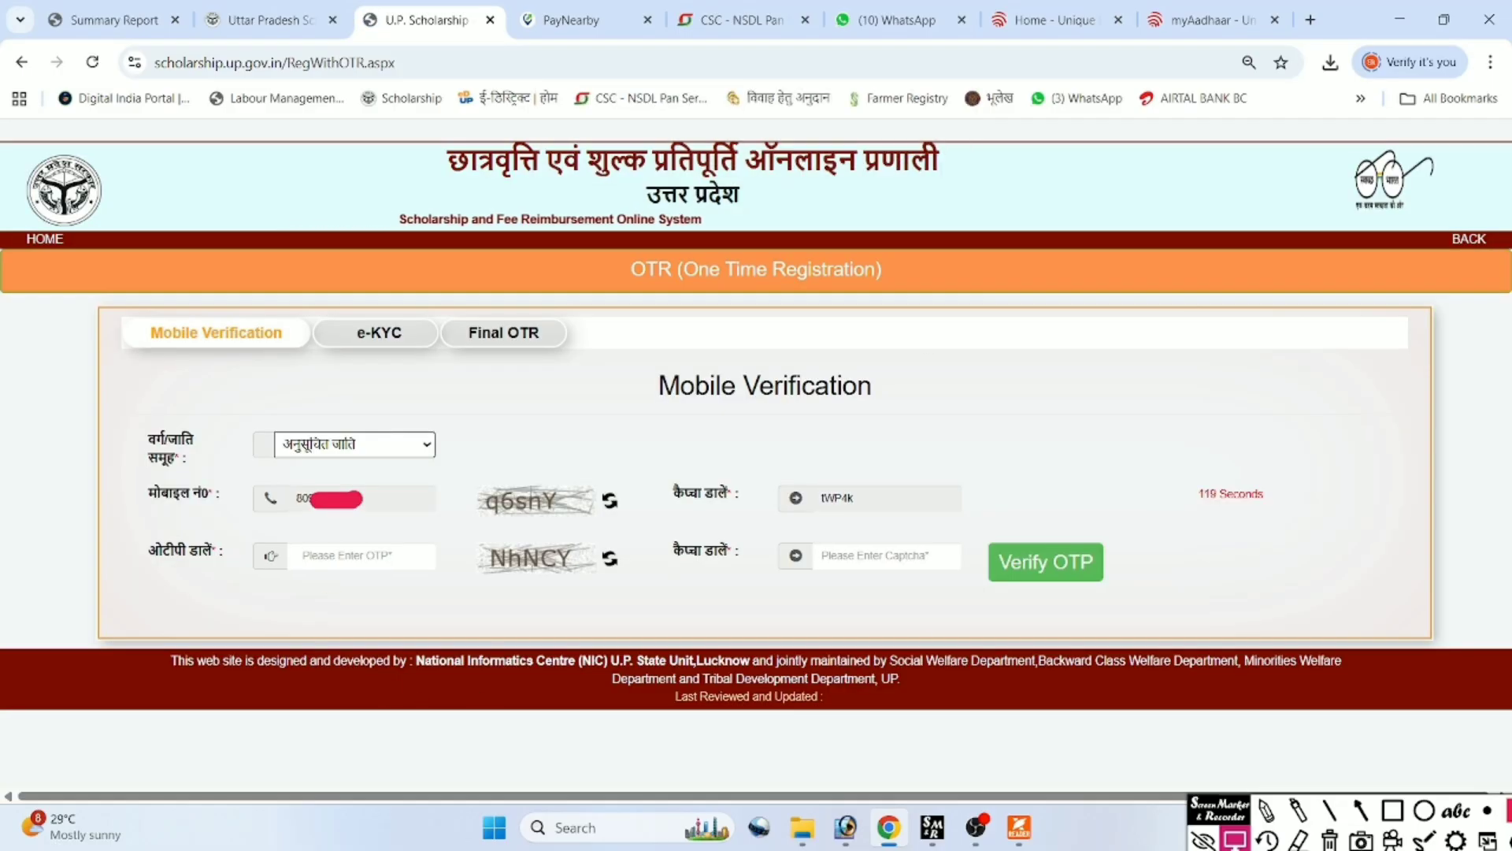
pyautogui.click(324, 556)
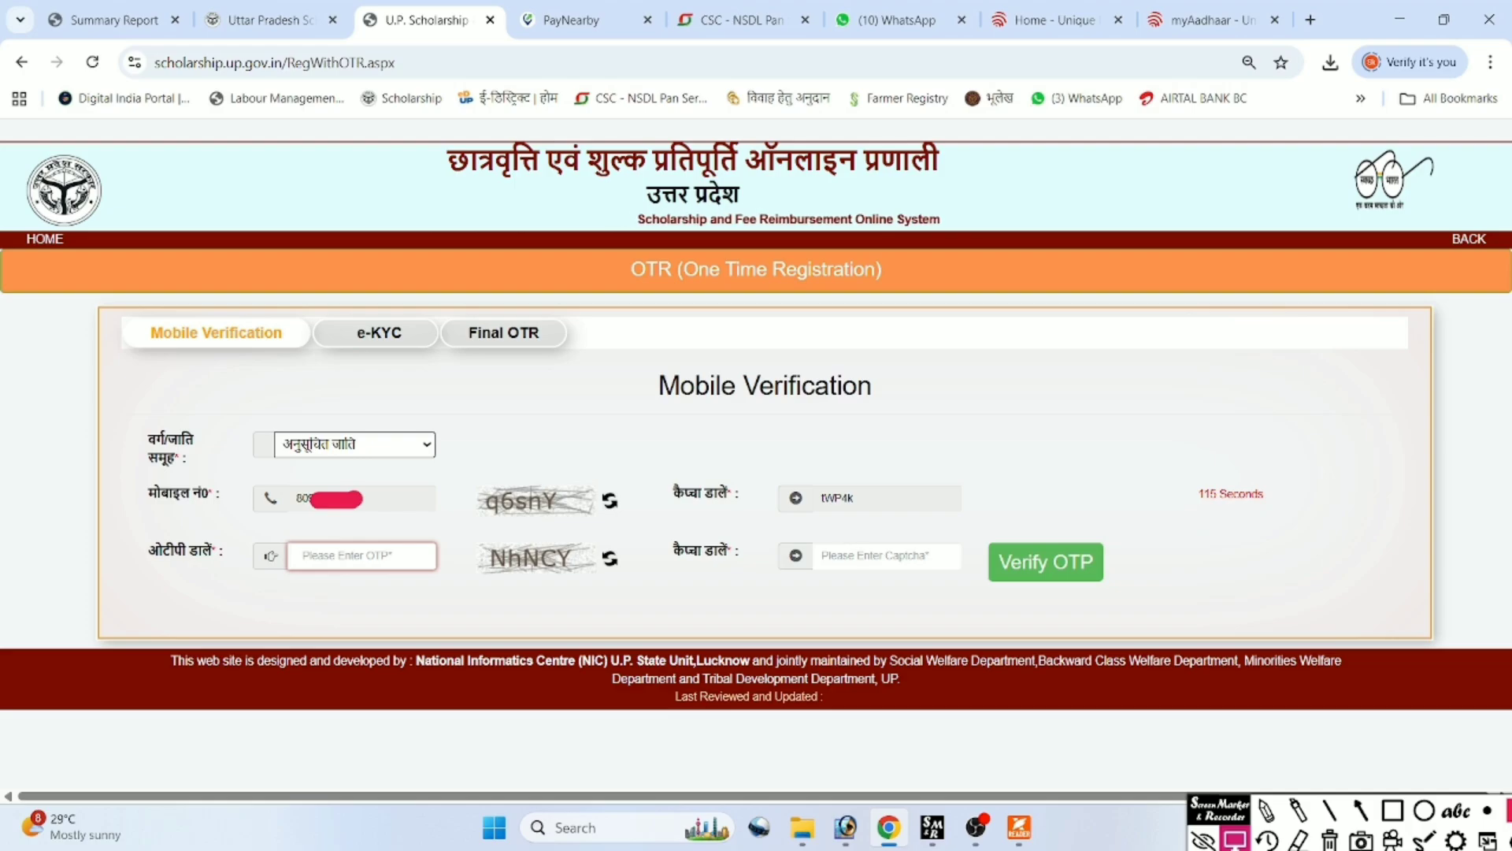
pyautogui.click(1049, 583)
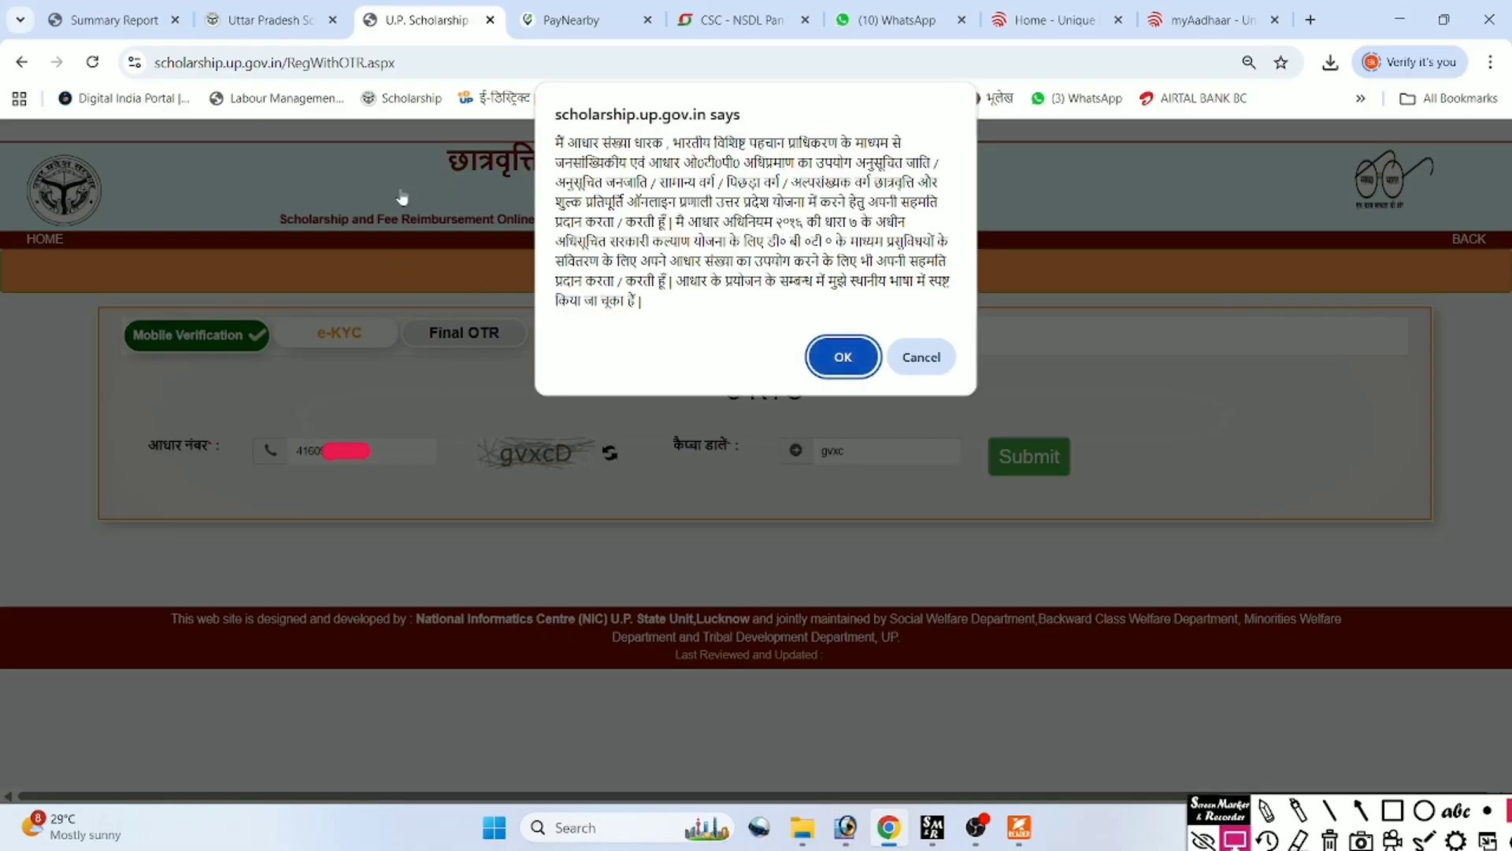
# Accept the Aadhaar usage consent alert
pyautogui.click(843, 357)
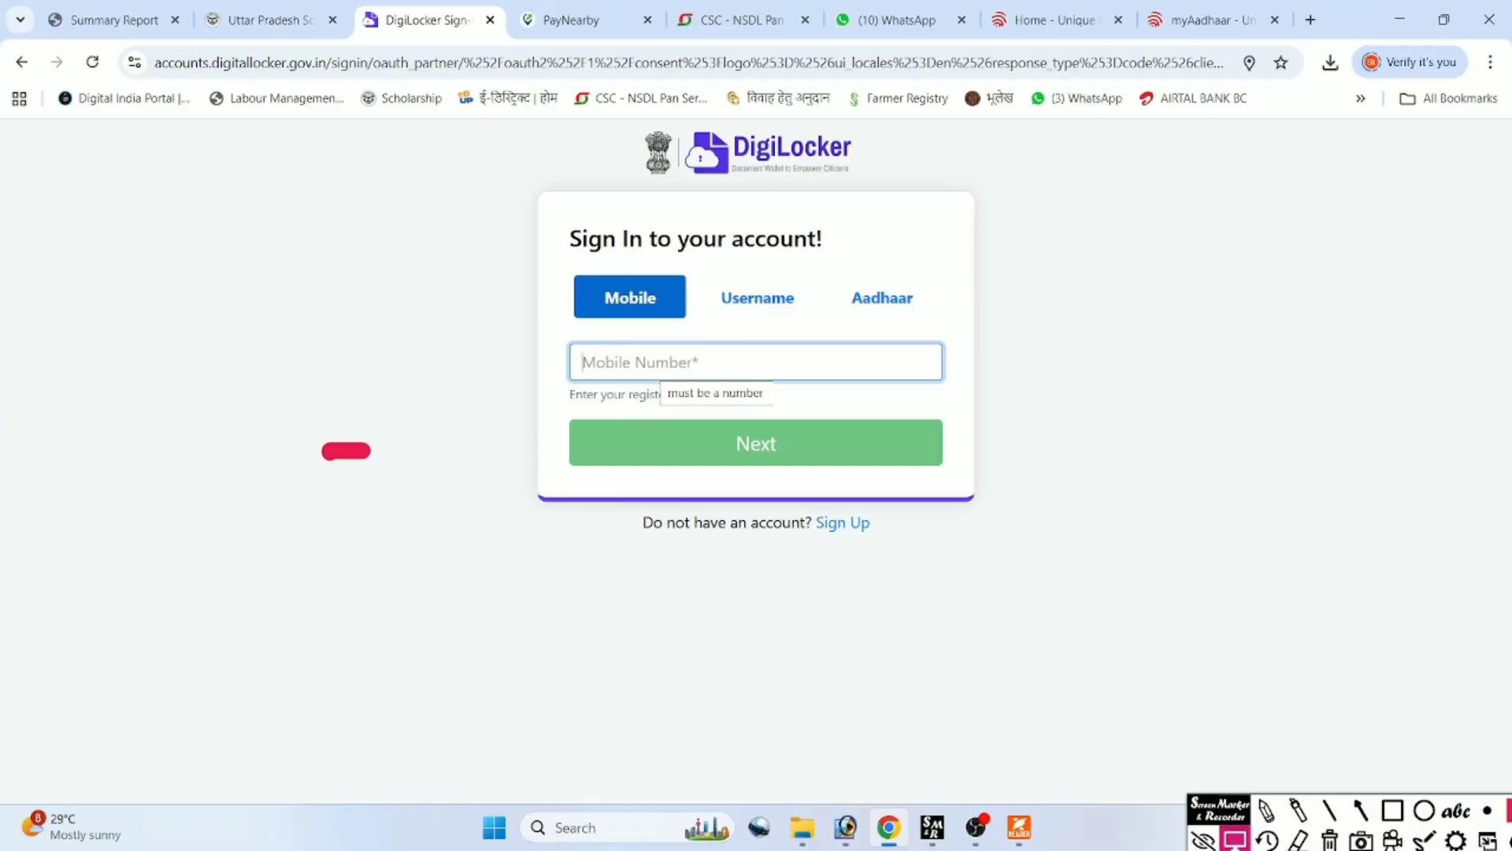
# Sign in to DigiLocker with the Aadhaar number and the pasted Aadhaar OTP
pyautogui.click(847, 298)
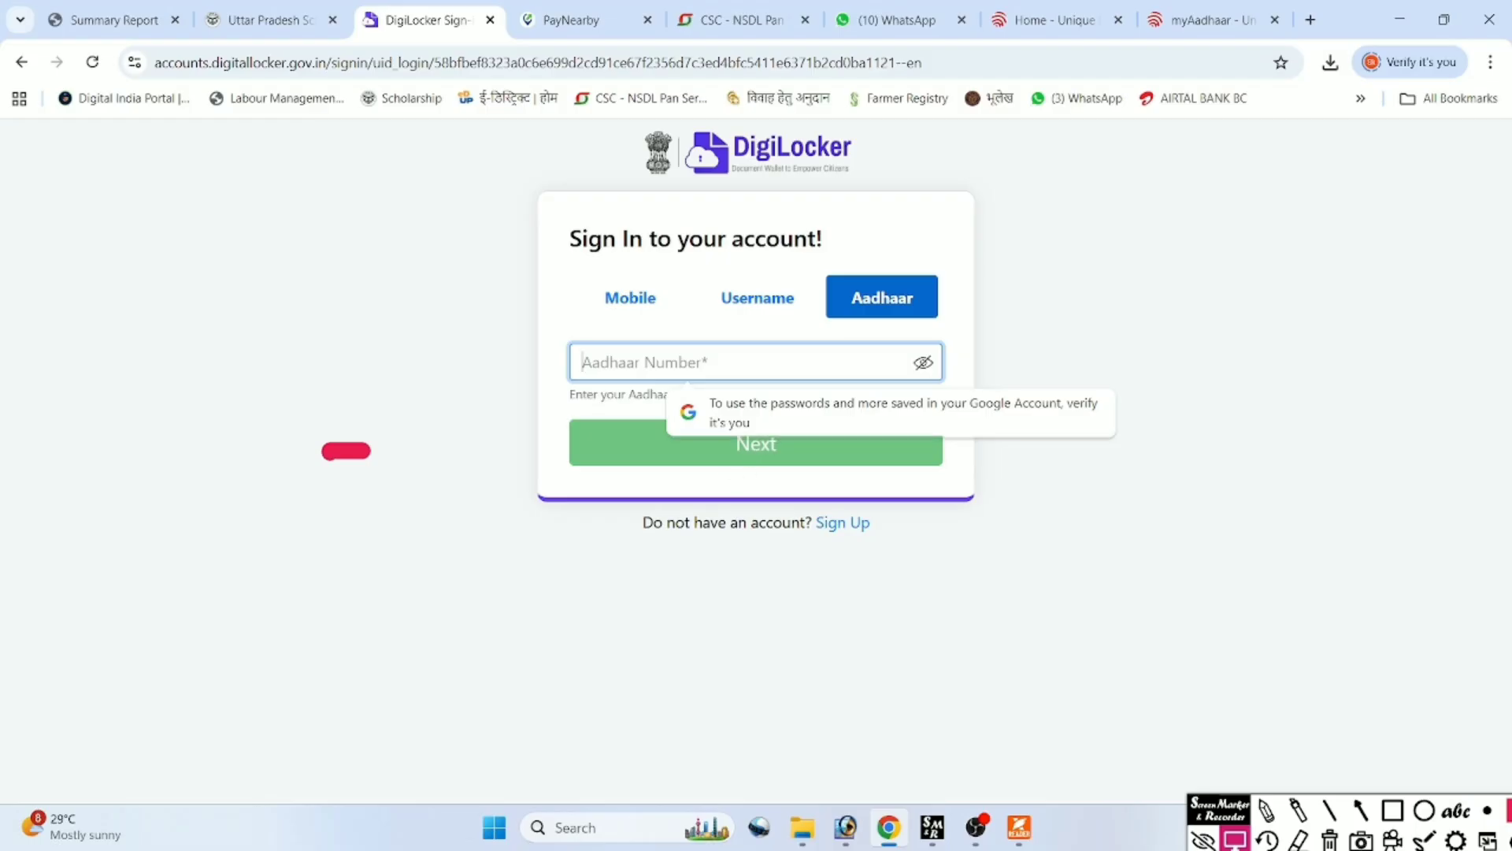
pyautogui.click(860, 455)
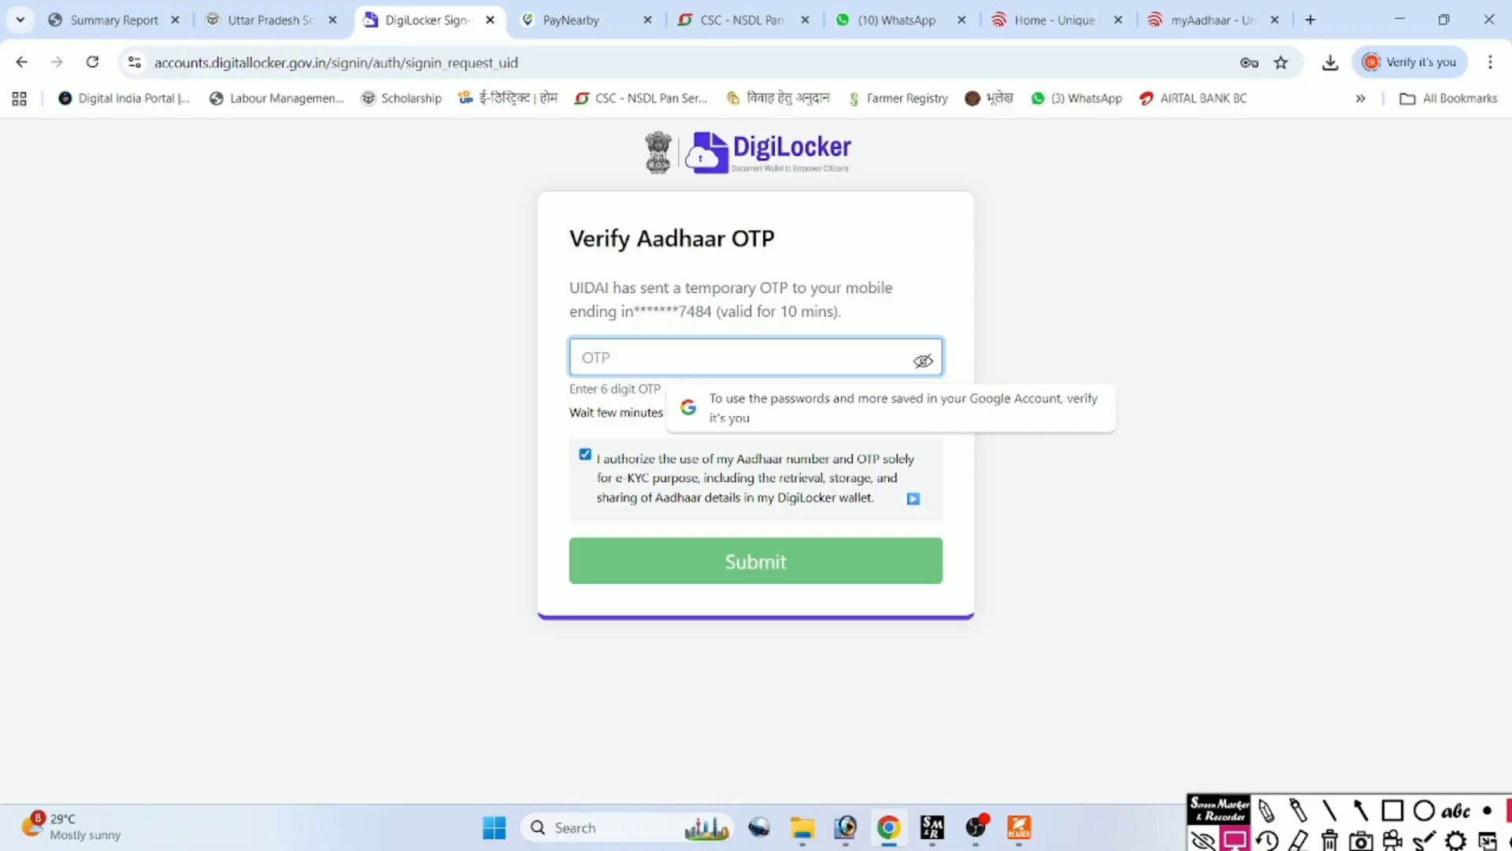
pyautogui.hotkey('ctrl', 'v')
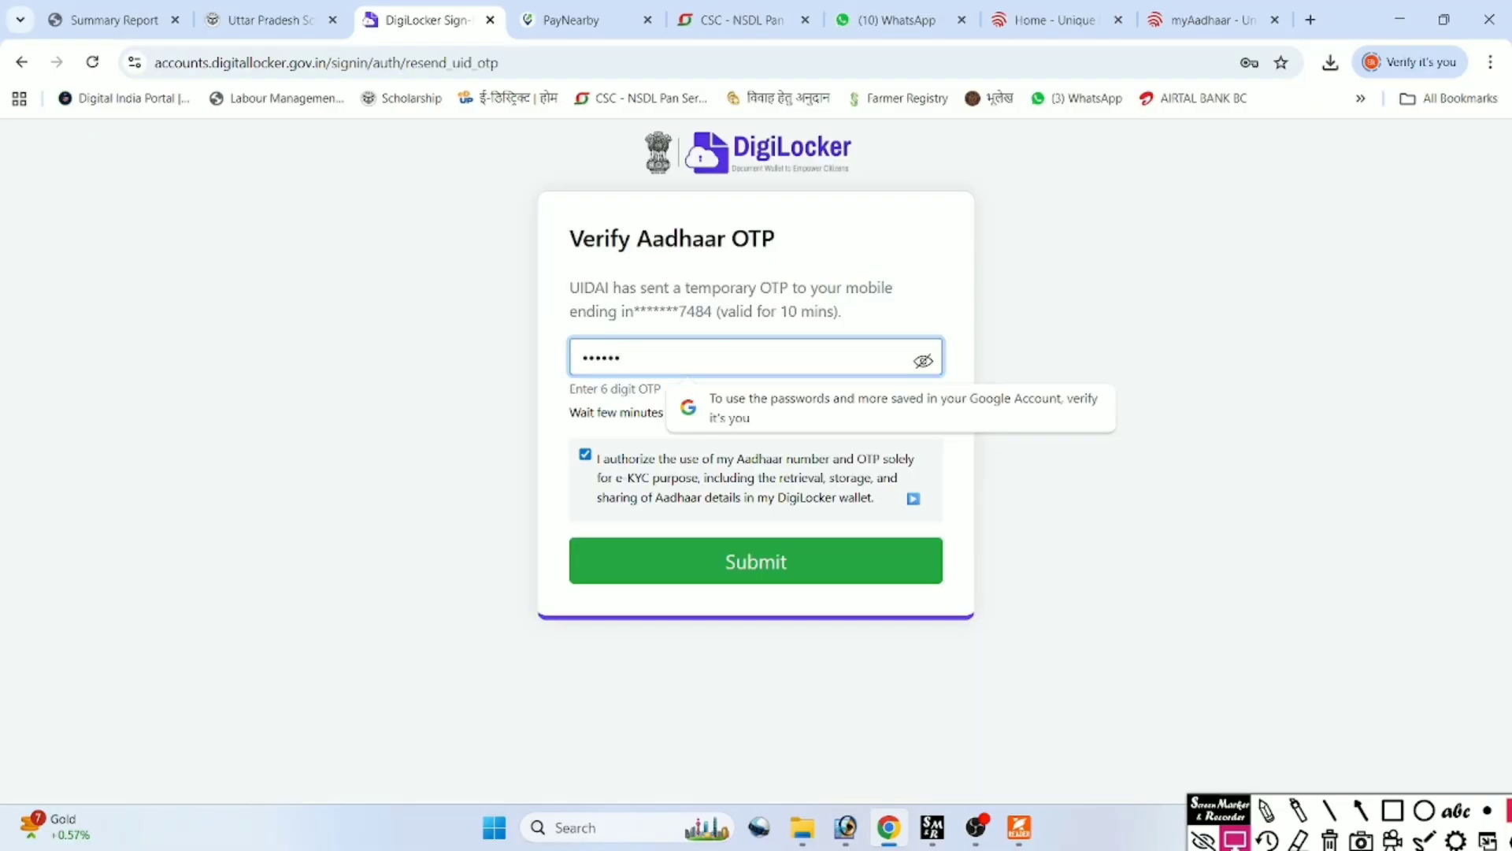
pyautogui.click(664, 560)
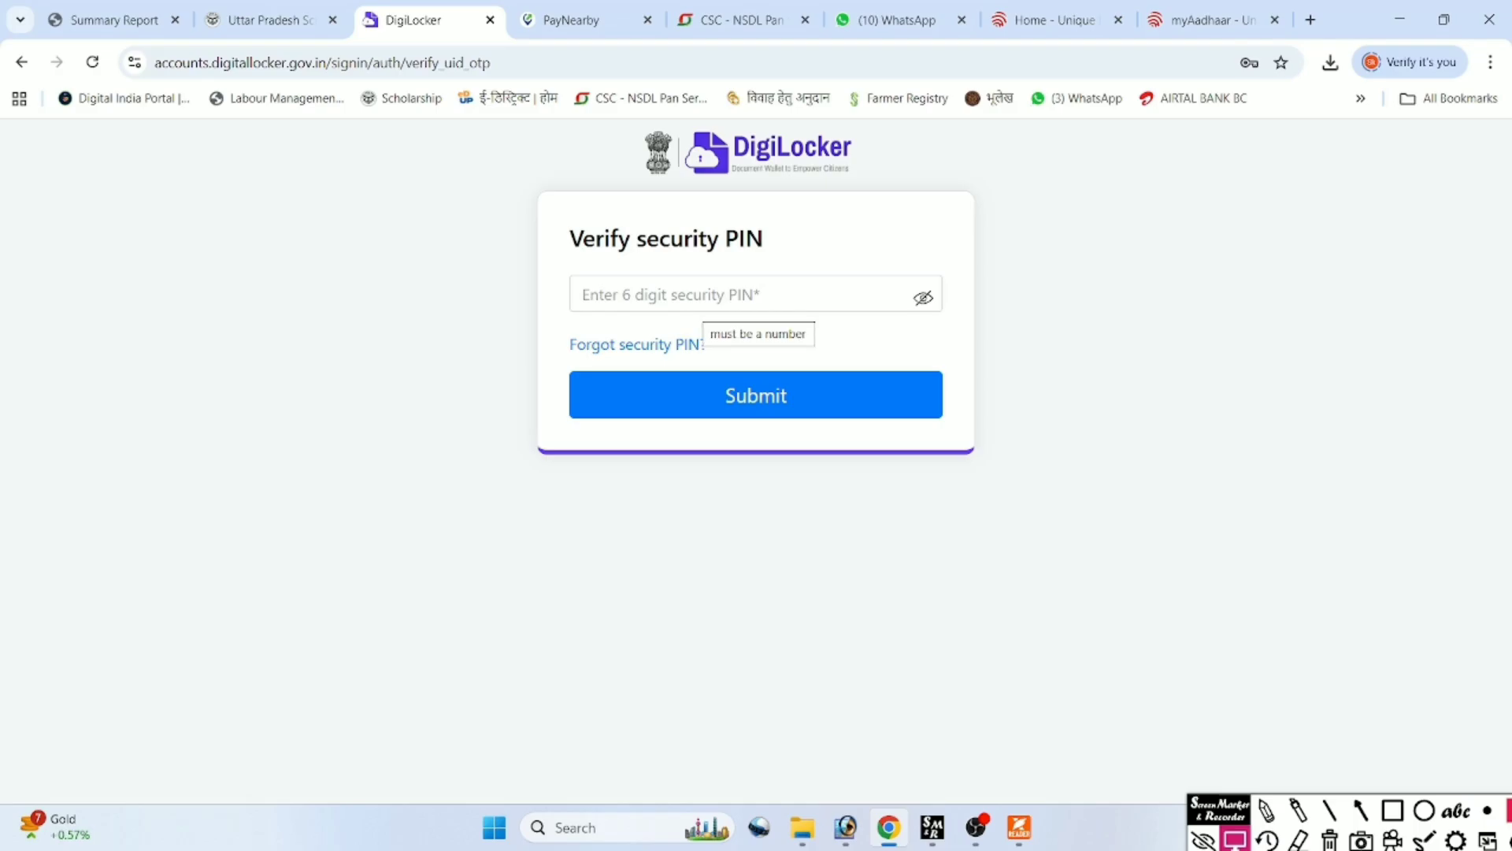
# Reset the forgotten DigiLocker security PIN to a new 6-digit PIN after confirming date of birth
pyautogui.click(629, 347)
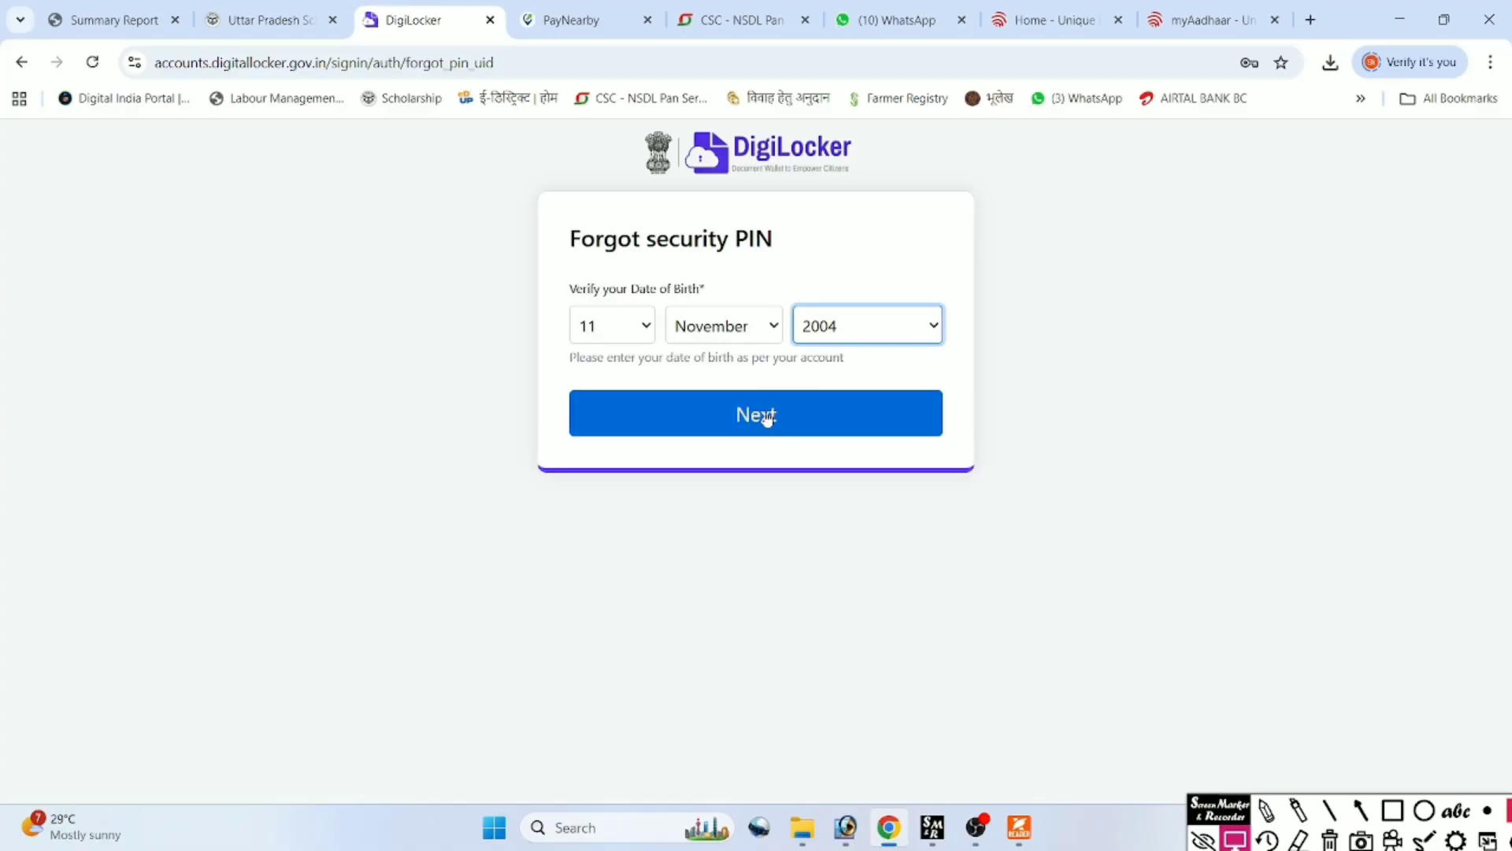
pyautogui.click(768, 415)
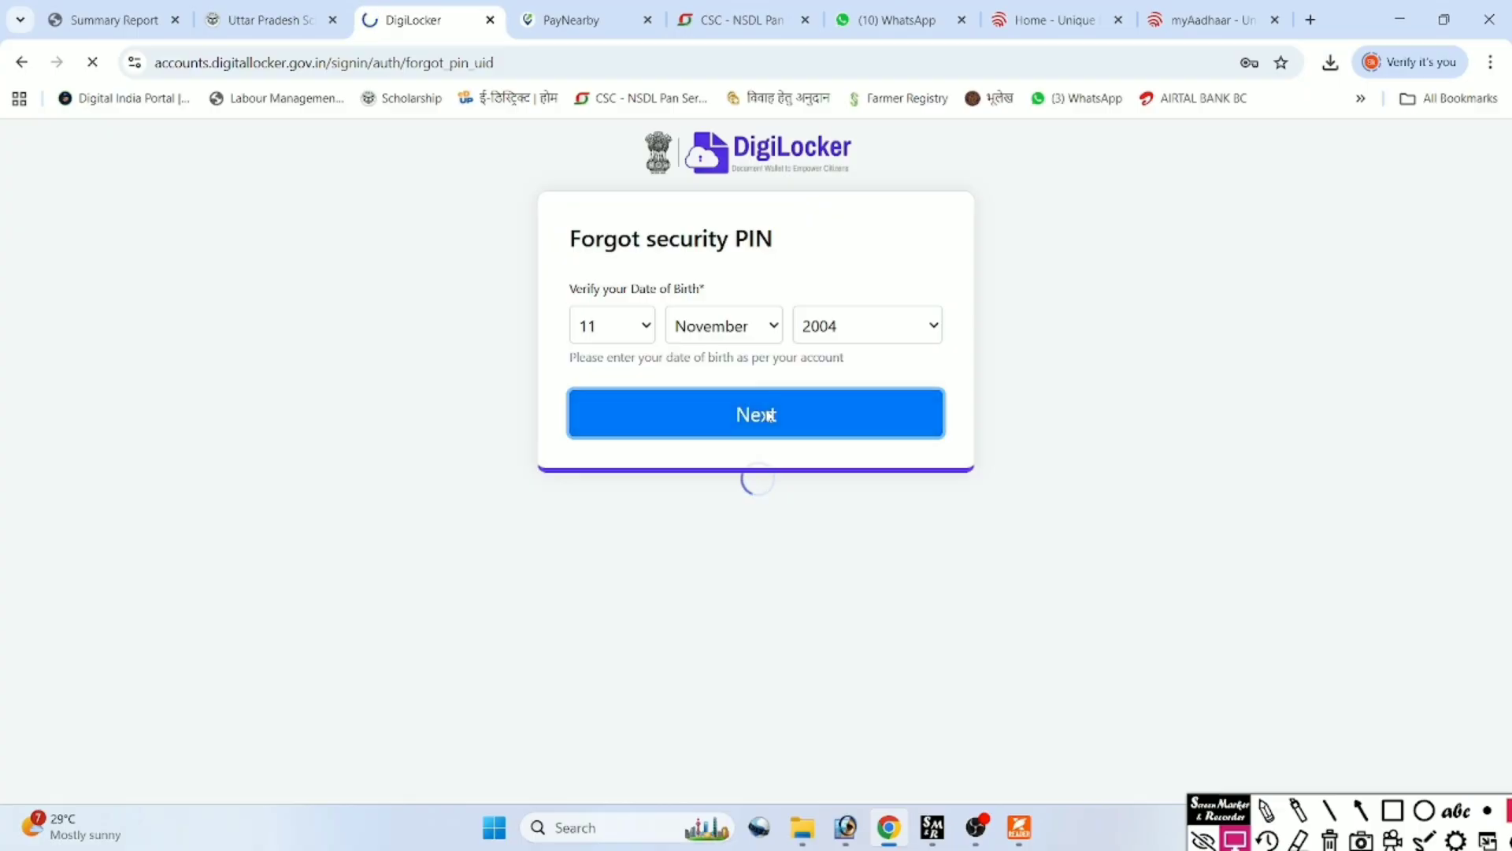
pyautogui.click(685, 294)
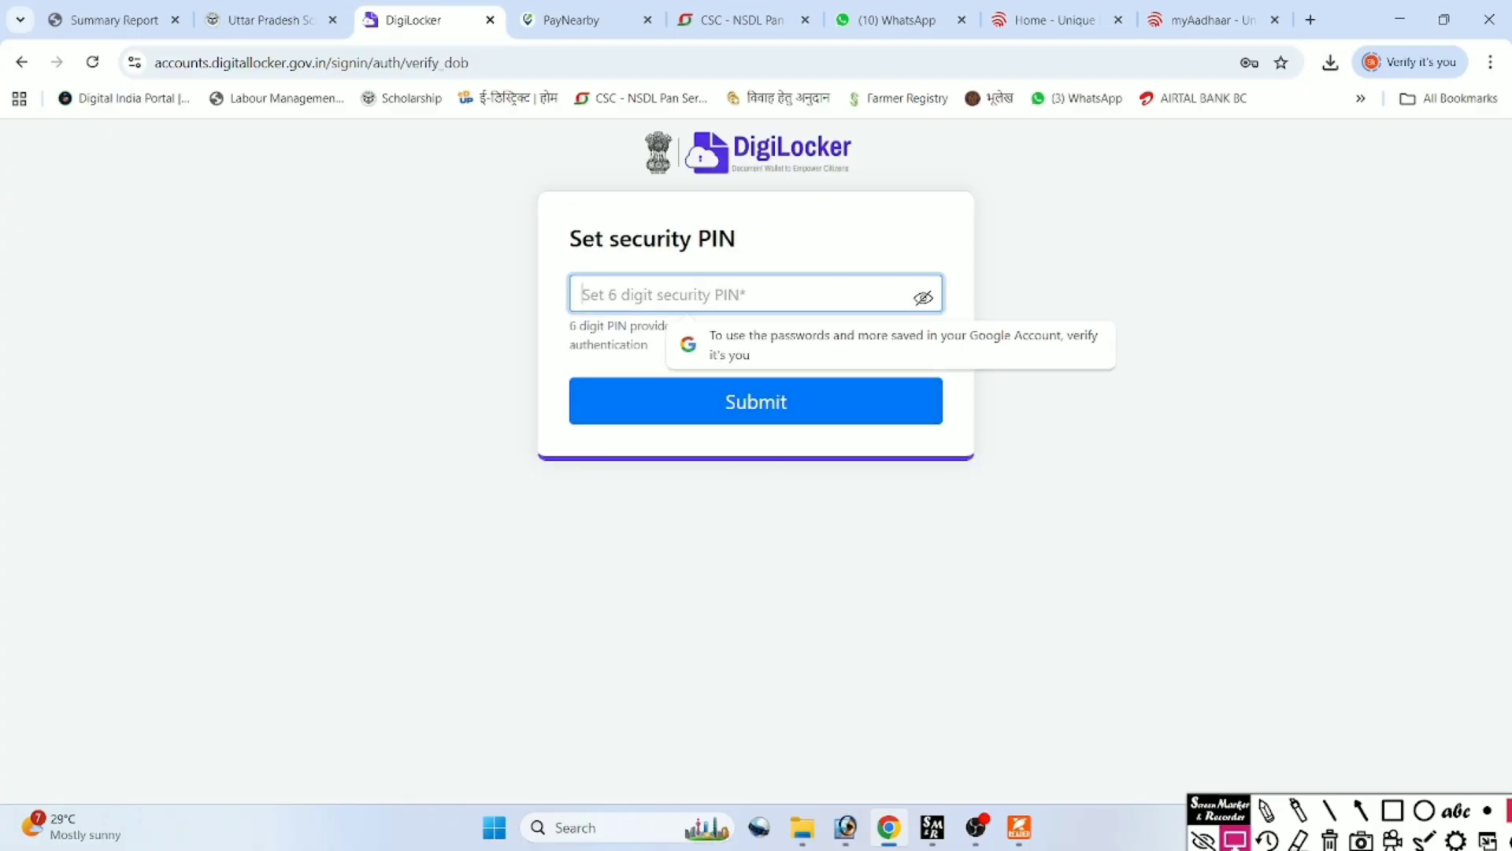
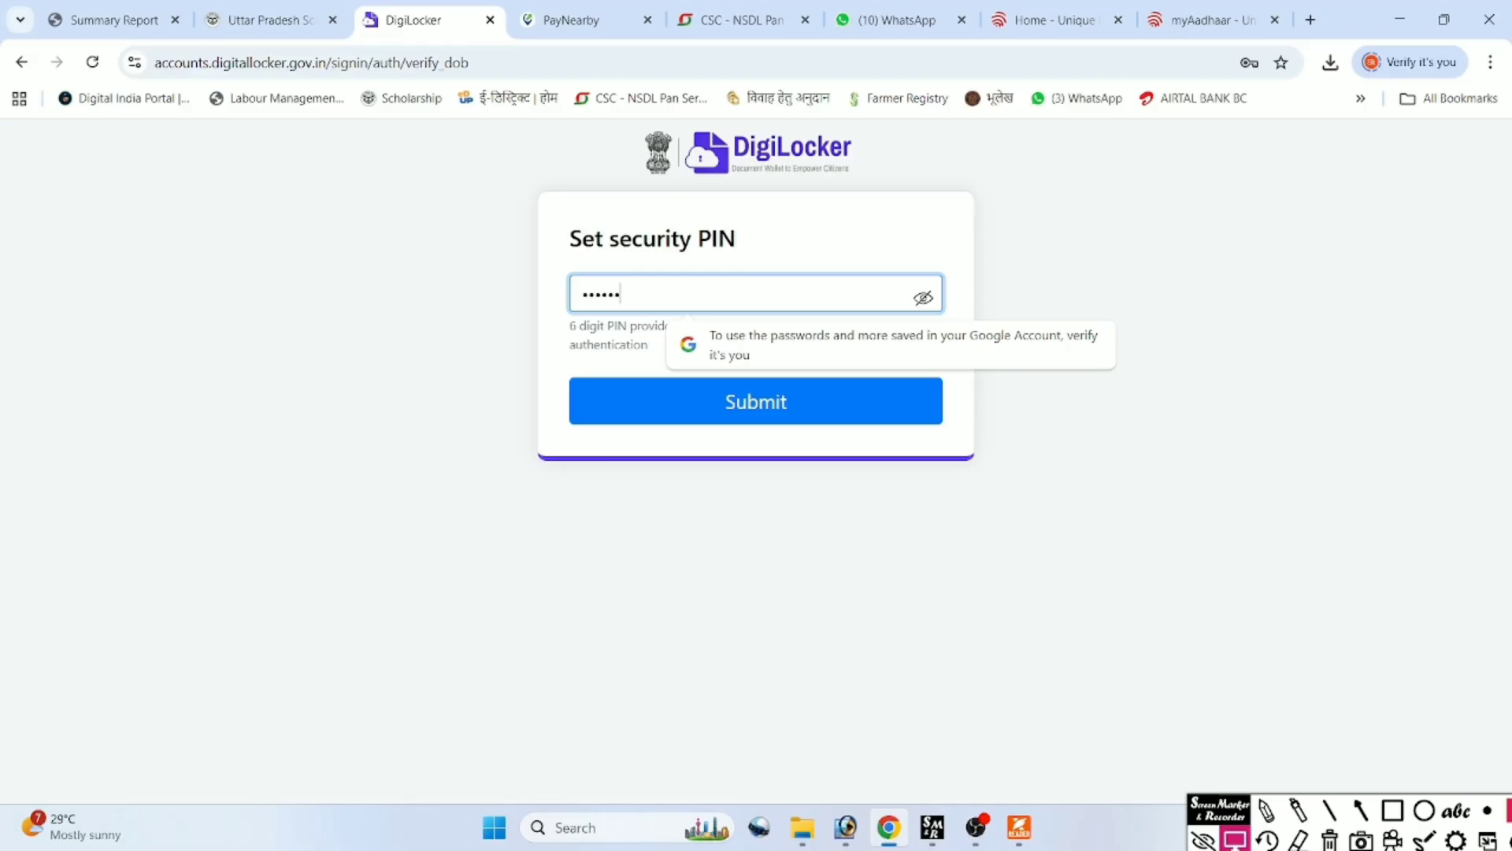
pyautogui.click(666, 413)
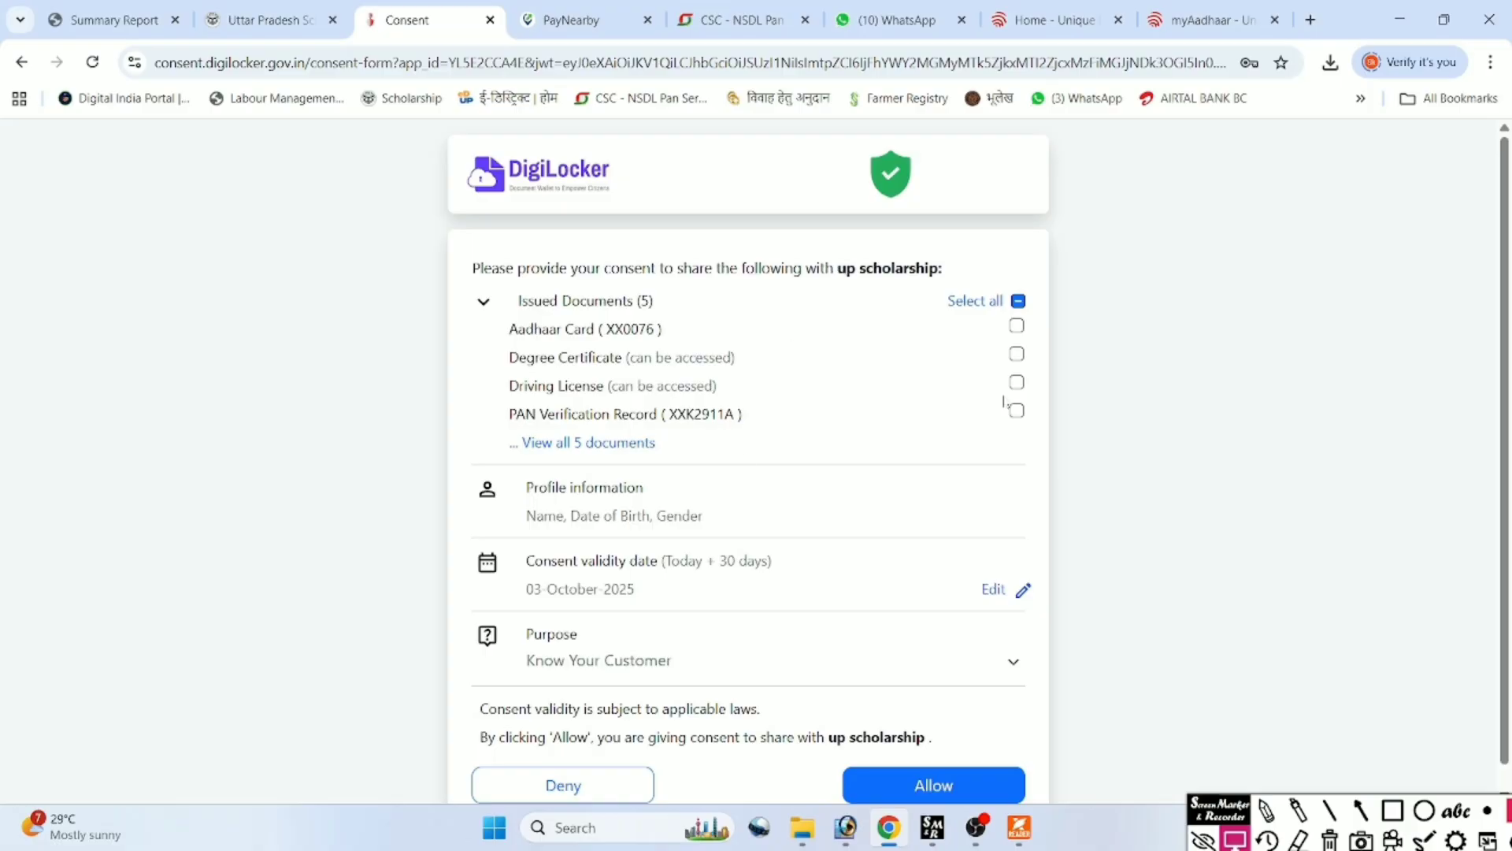
# Share the Aadhaar Card and Degree Certificate with UP scholarship and allow consent
pyautogui.click(1017, 328)
pyautogui.click(1016, 356)
pyautogui.scroll(-1, 799, 677)
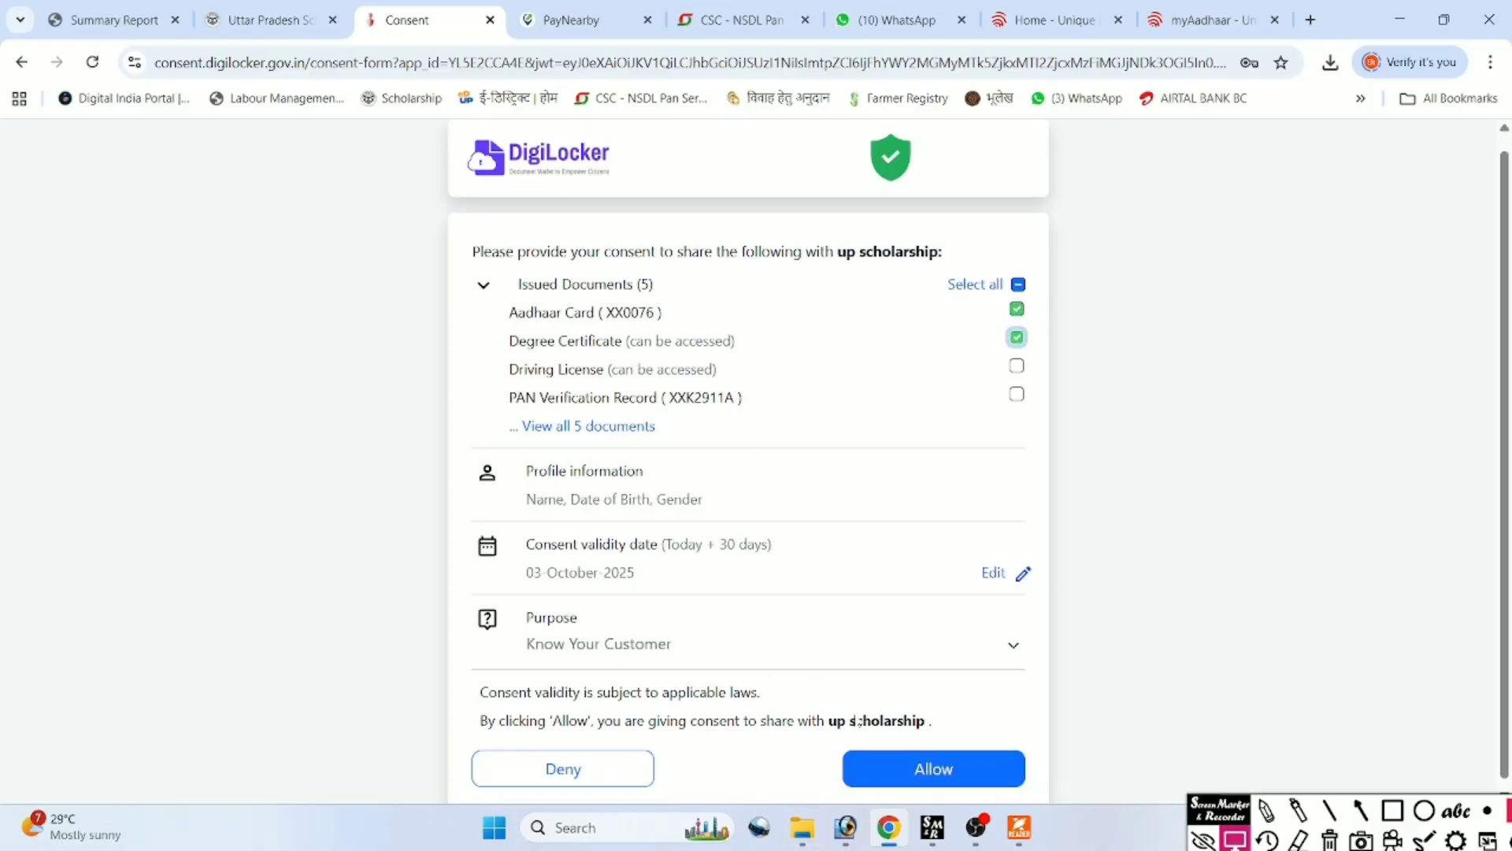
pyautogui.click(974, 776)
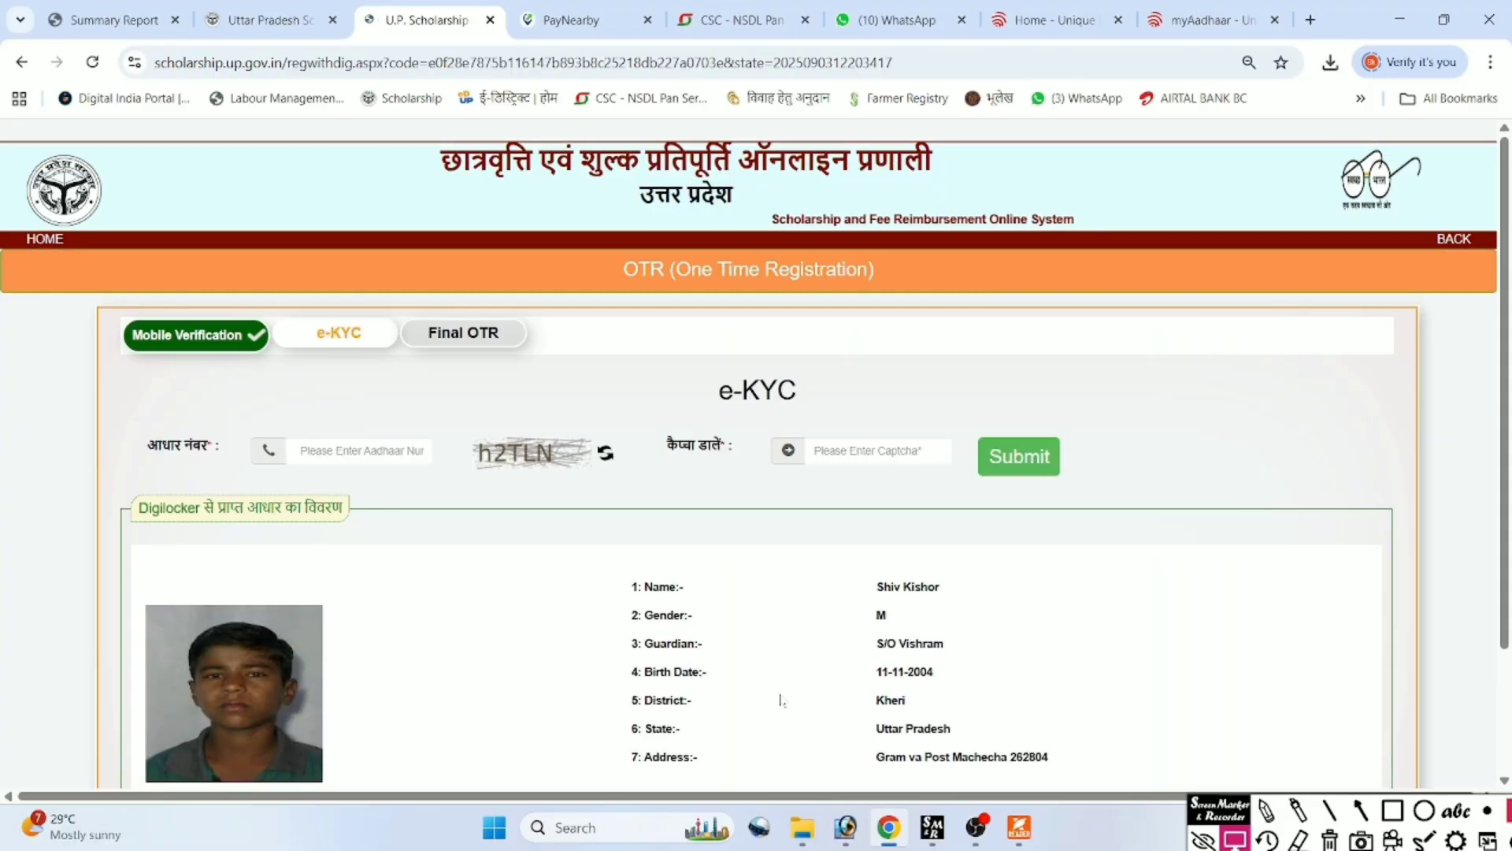
# Send the fetched Aadhaar details for verification and confirm them with the mobile OTP
pyautogui.scroll(-2, 782, 698)
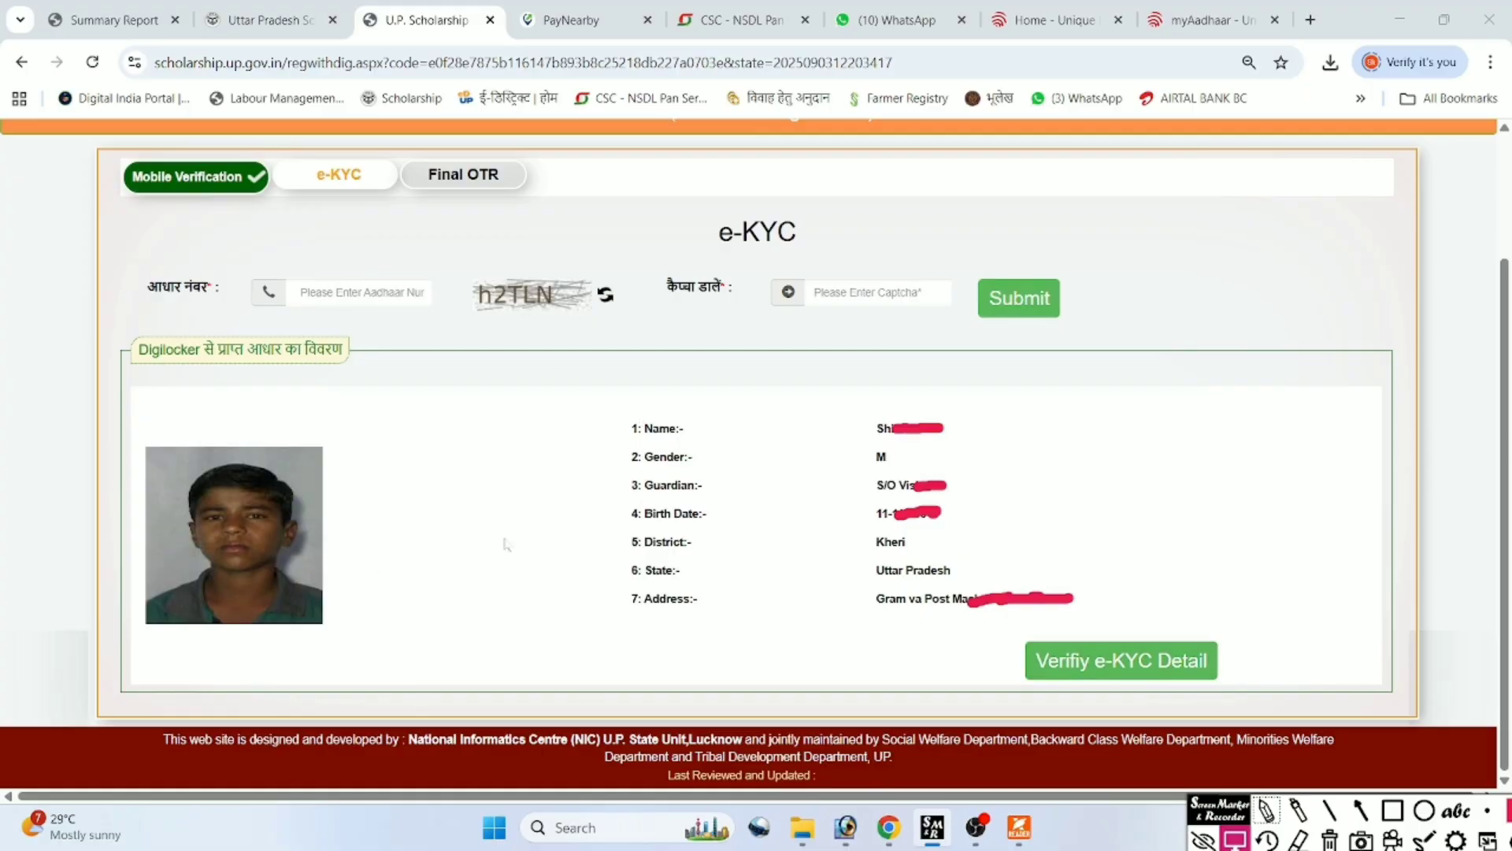
pyautogui.click(1117, 666)
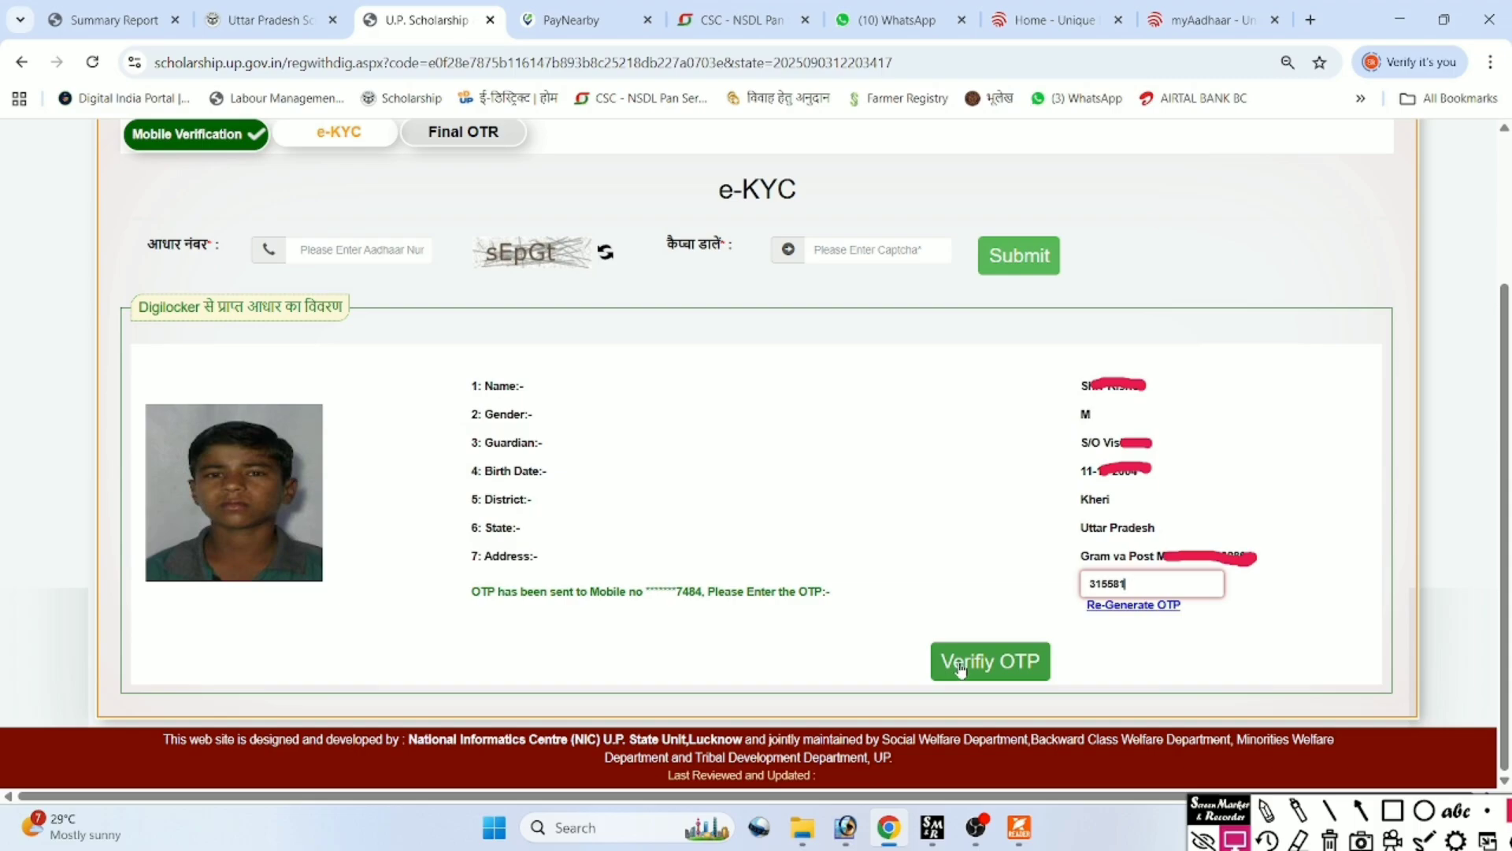
pyautogui.click(969, 666)
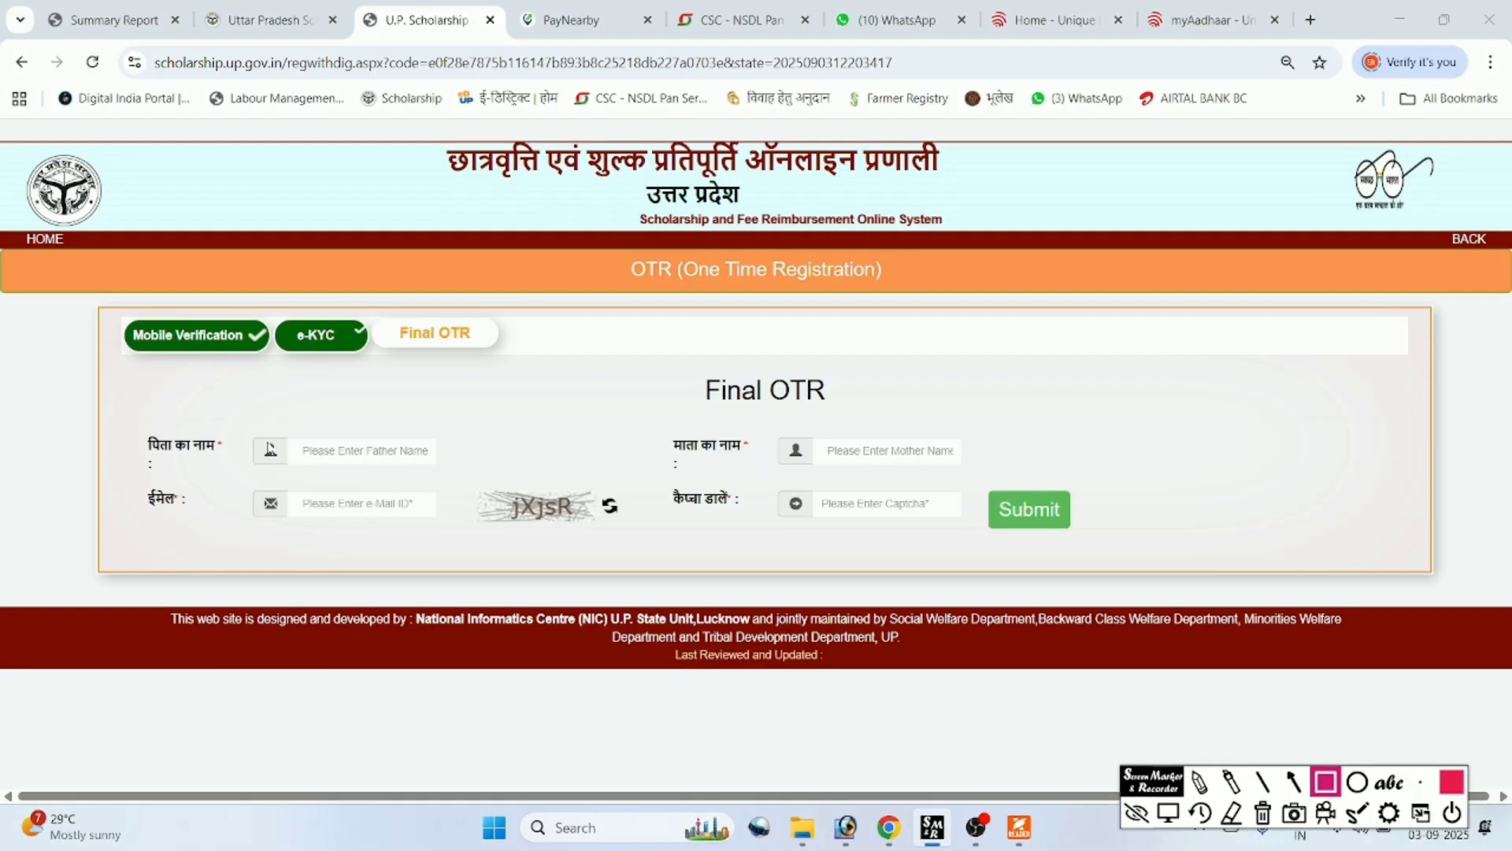
# Fill in the father's name, mother's name, e-mail and captcha on the Final OTR form
pyautogui.moveTo(248, 425)
pyautogui.mouseDown()
pyautogui.moveTo(371, 473)
pyautogui.moveTo(448, 471)
pyautogui.mouseUp()
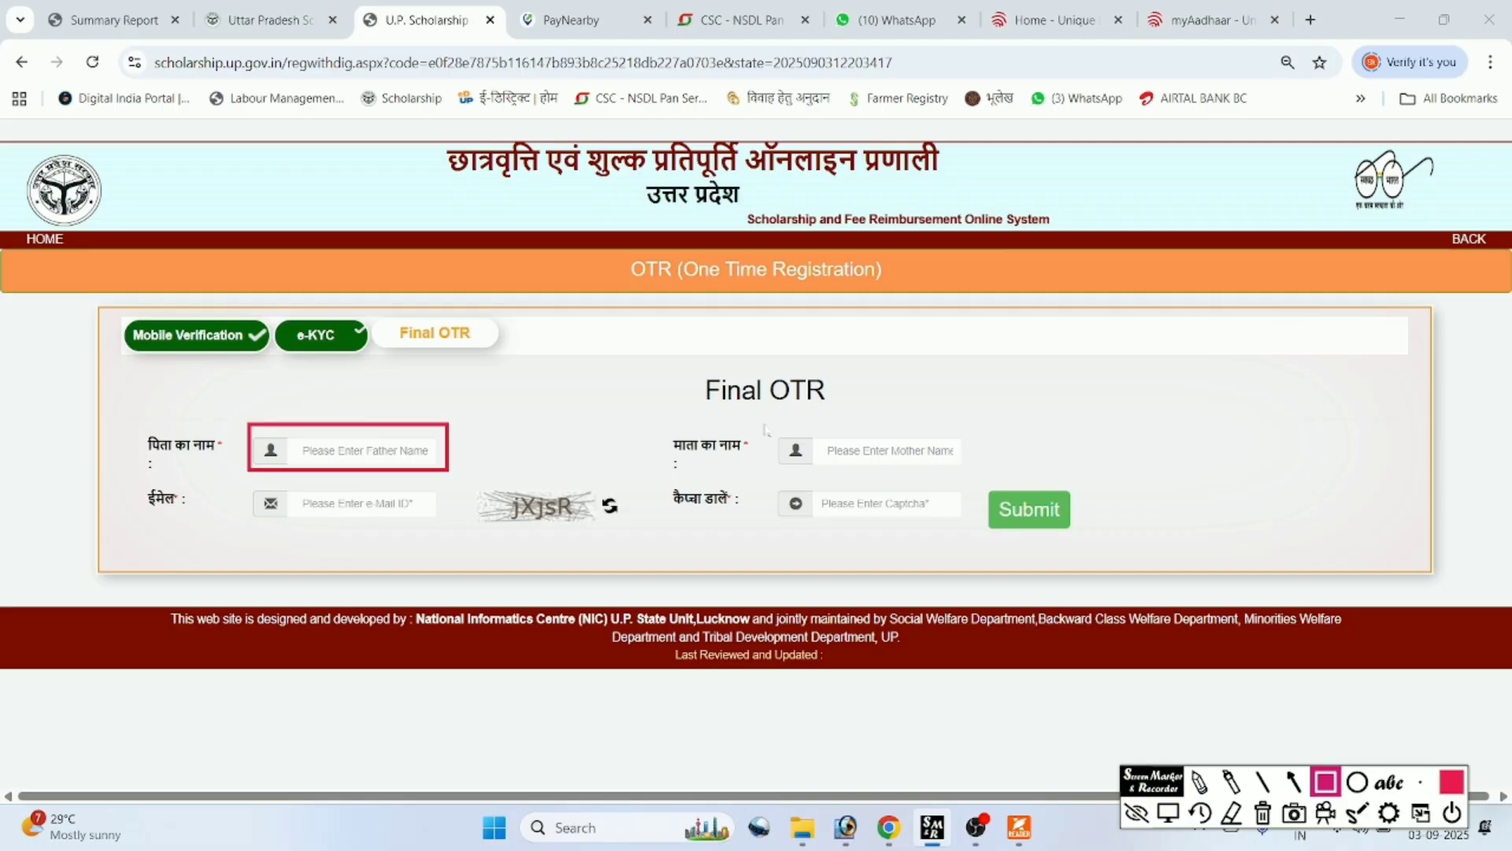
pyautogui.moveTo(762, 423)
pyautogui.mouseDown()
pyautogui.moveTo(819, 468)
pyautogui.moveTo(988, 471)
pyautogui.mouseUp()
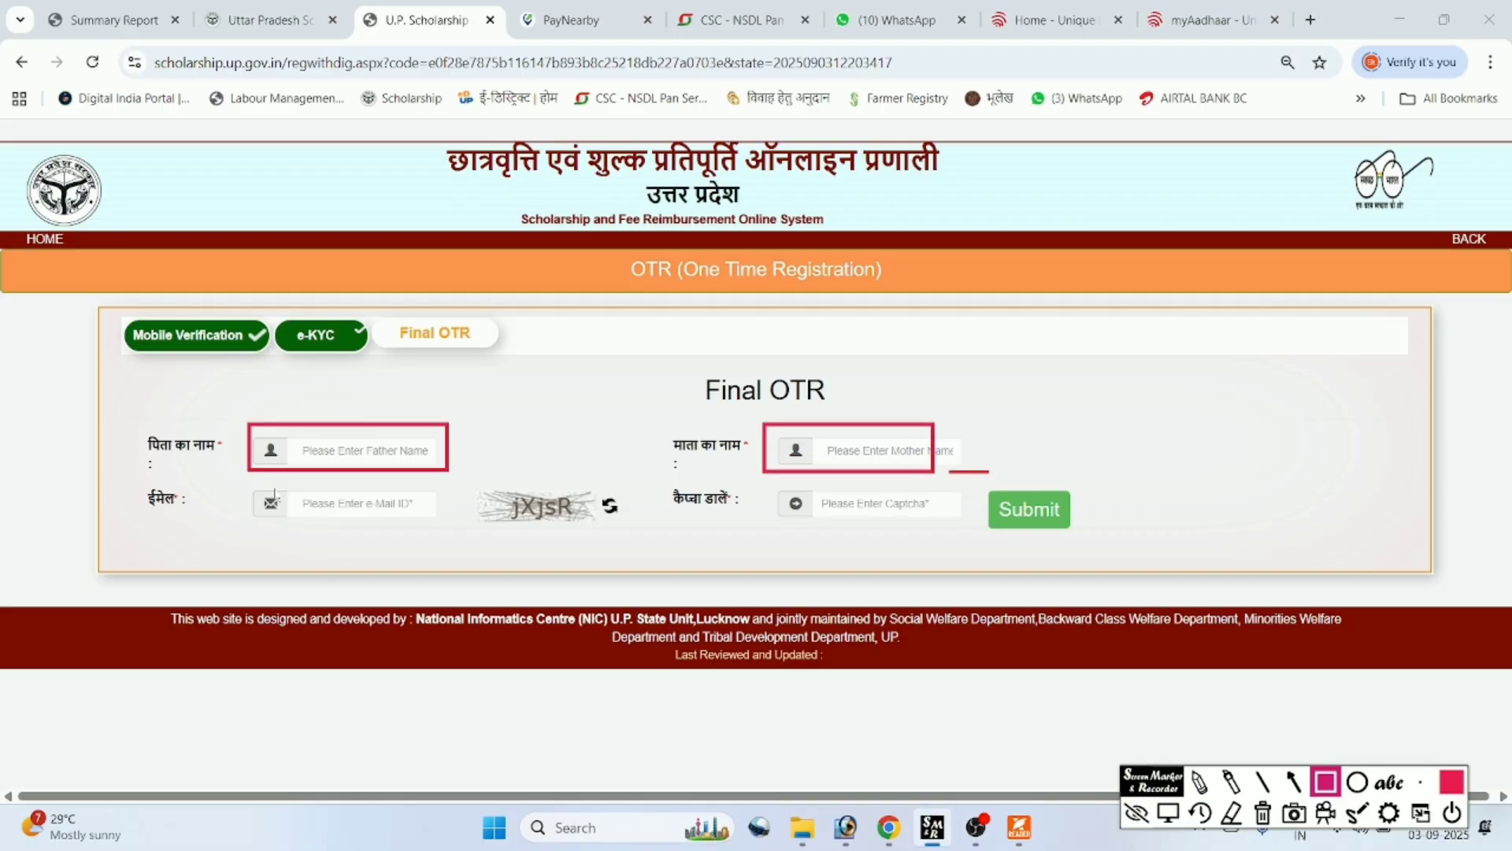
pyautogui.moveTo(221, 483); pyautogui.dragTo(440, 518)
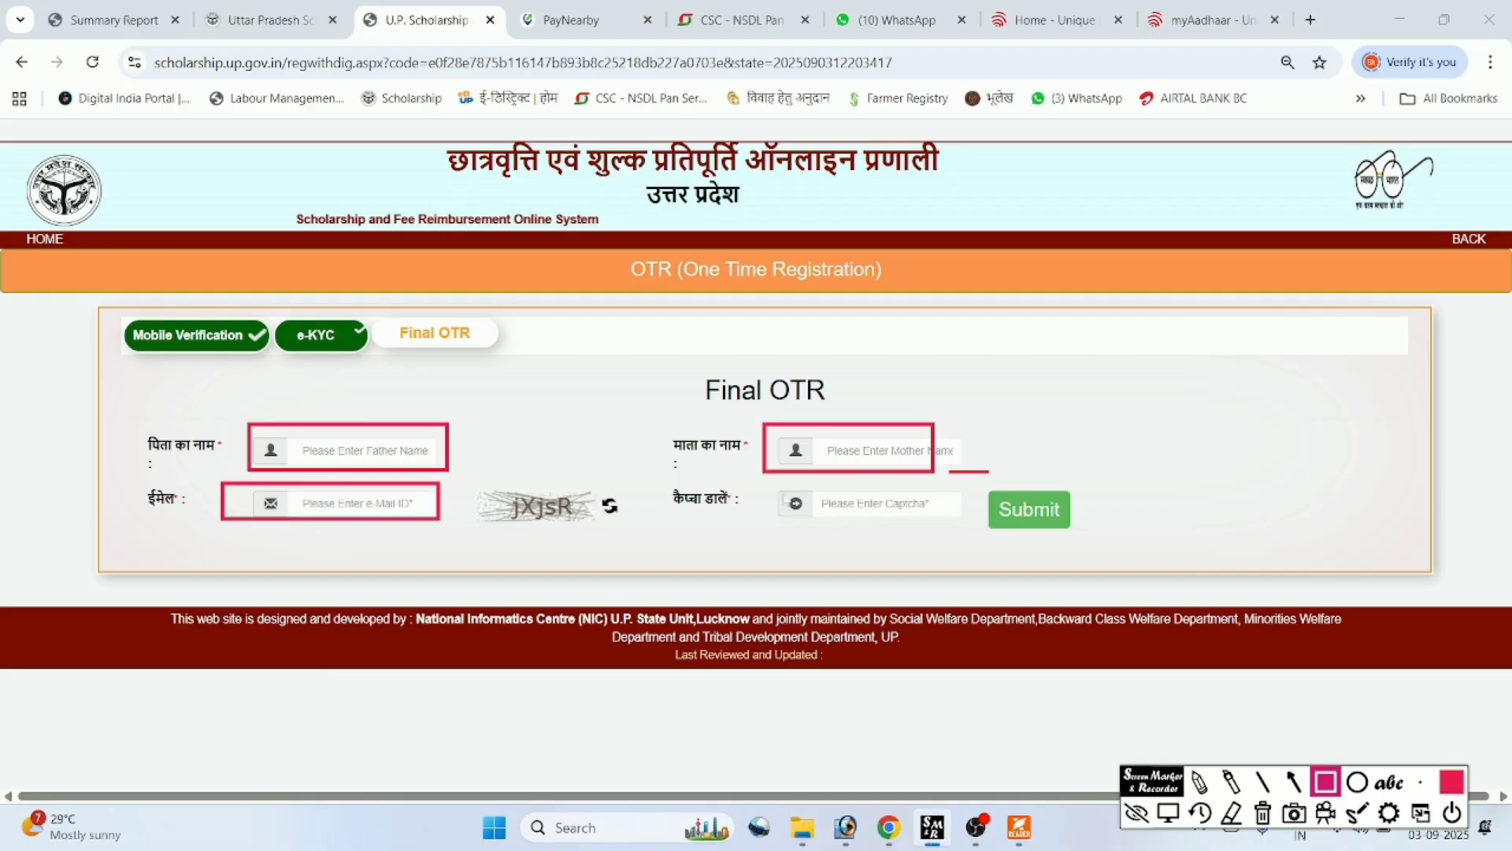
pyautogui.moveTo(772, 487)
pyautogui.mouseDown()
pyautogui.moveTo(812, 520)
pyautogui.moveTo(902, 524)
pyautogui.mouseUp()
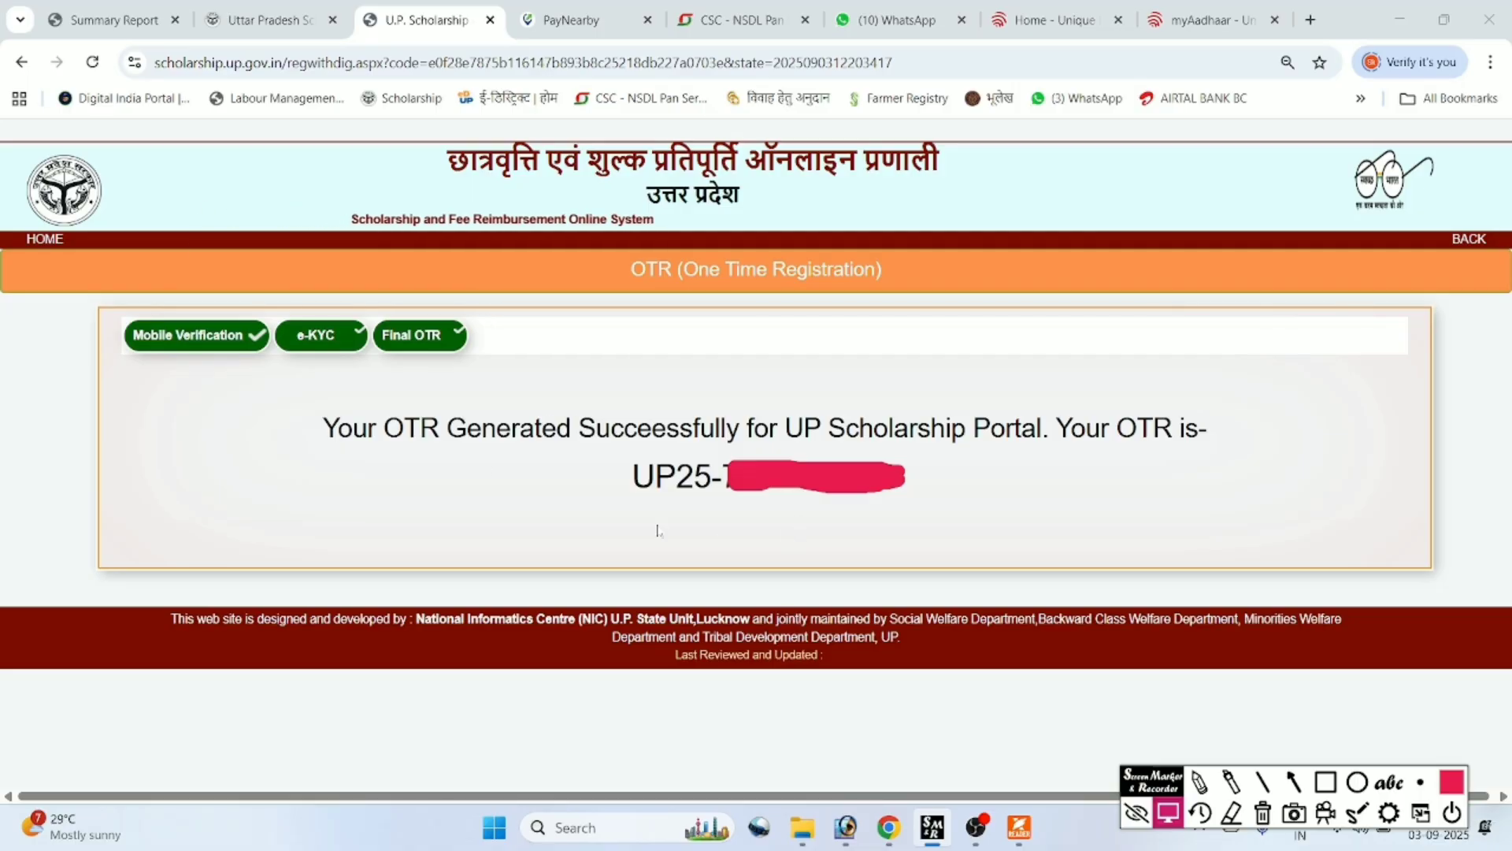
# Return to the portal home tab and open Students > Registration for 2025-26
pyautogui.hotkey('ctrl', 'shift', 'Tab')
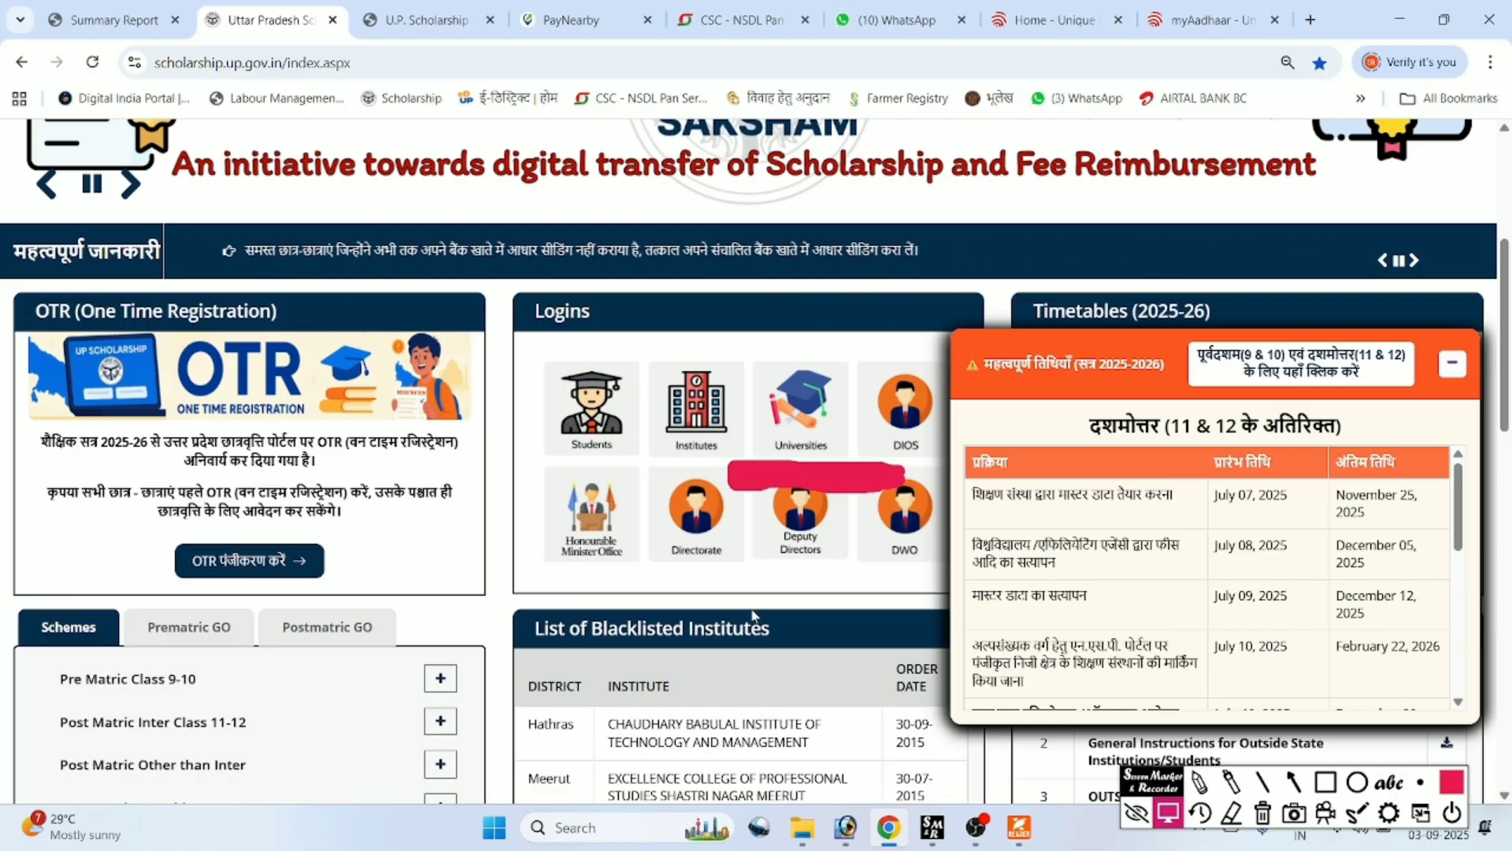
pyautogui.scroll(5, 755, 614)
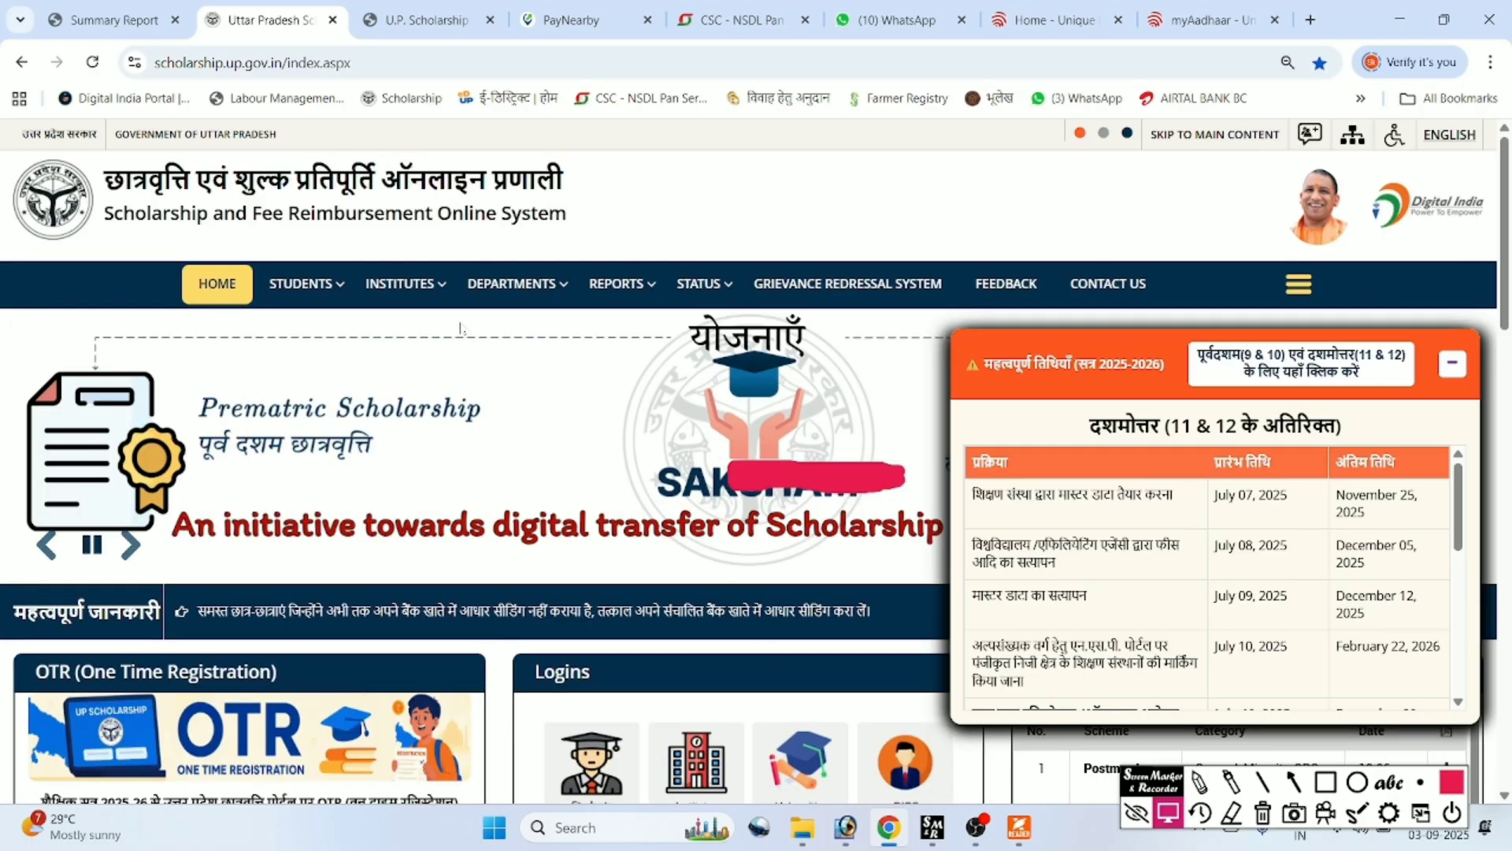
pyautogui.moveTo(302, 292)
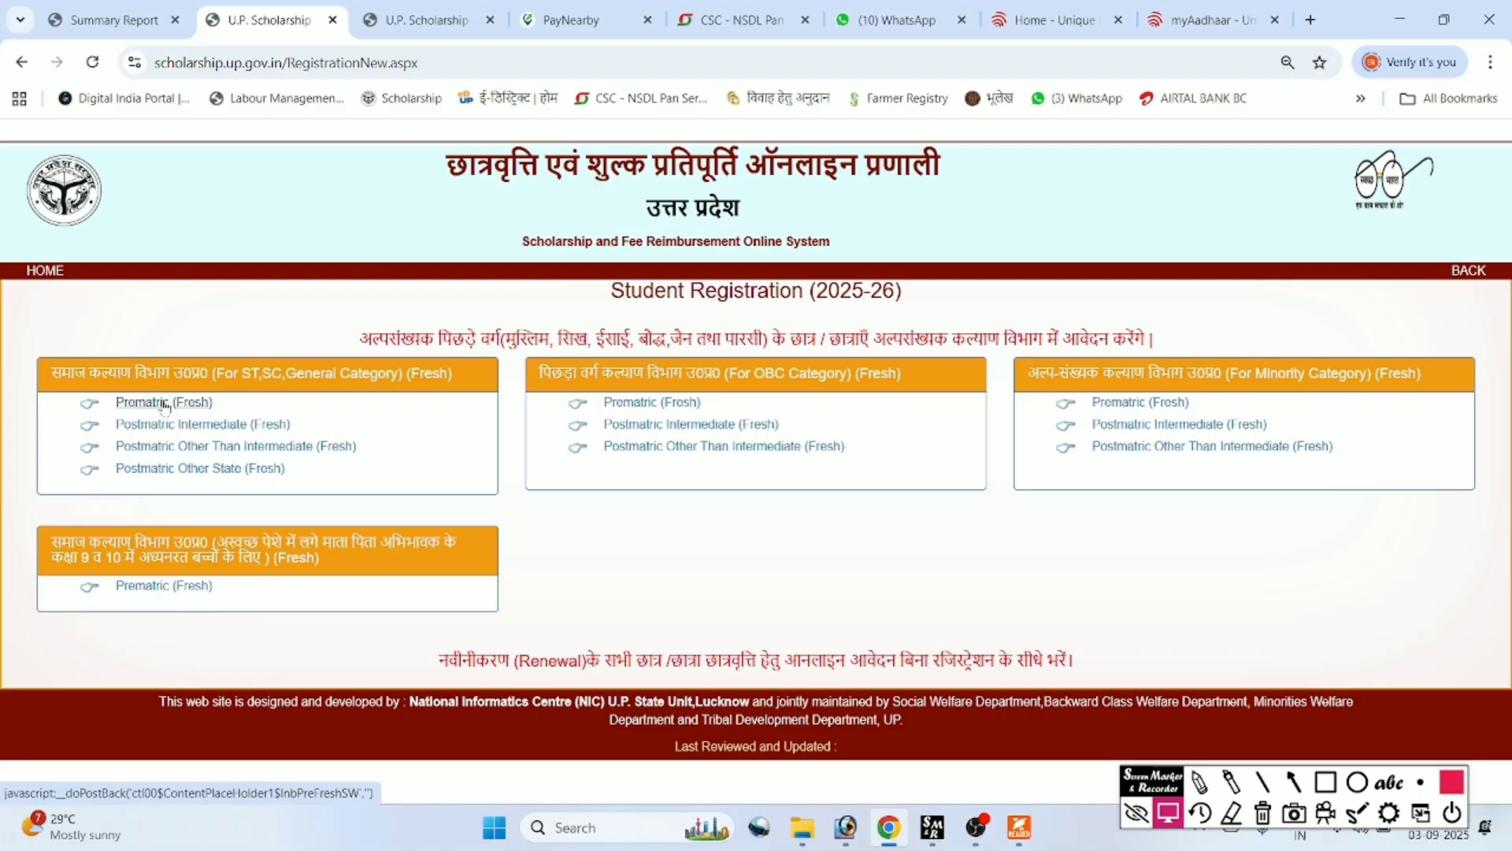
# Choose Prematric (Fresh) under ST/SC/General and submit the pasted OTR number
pyautogui.click(164, 403)
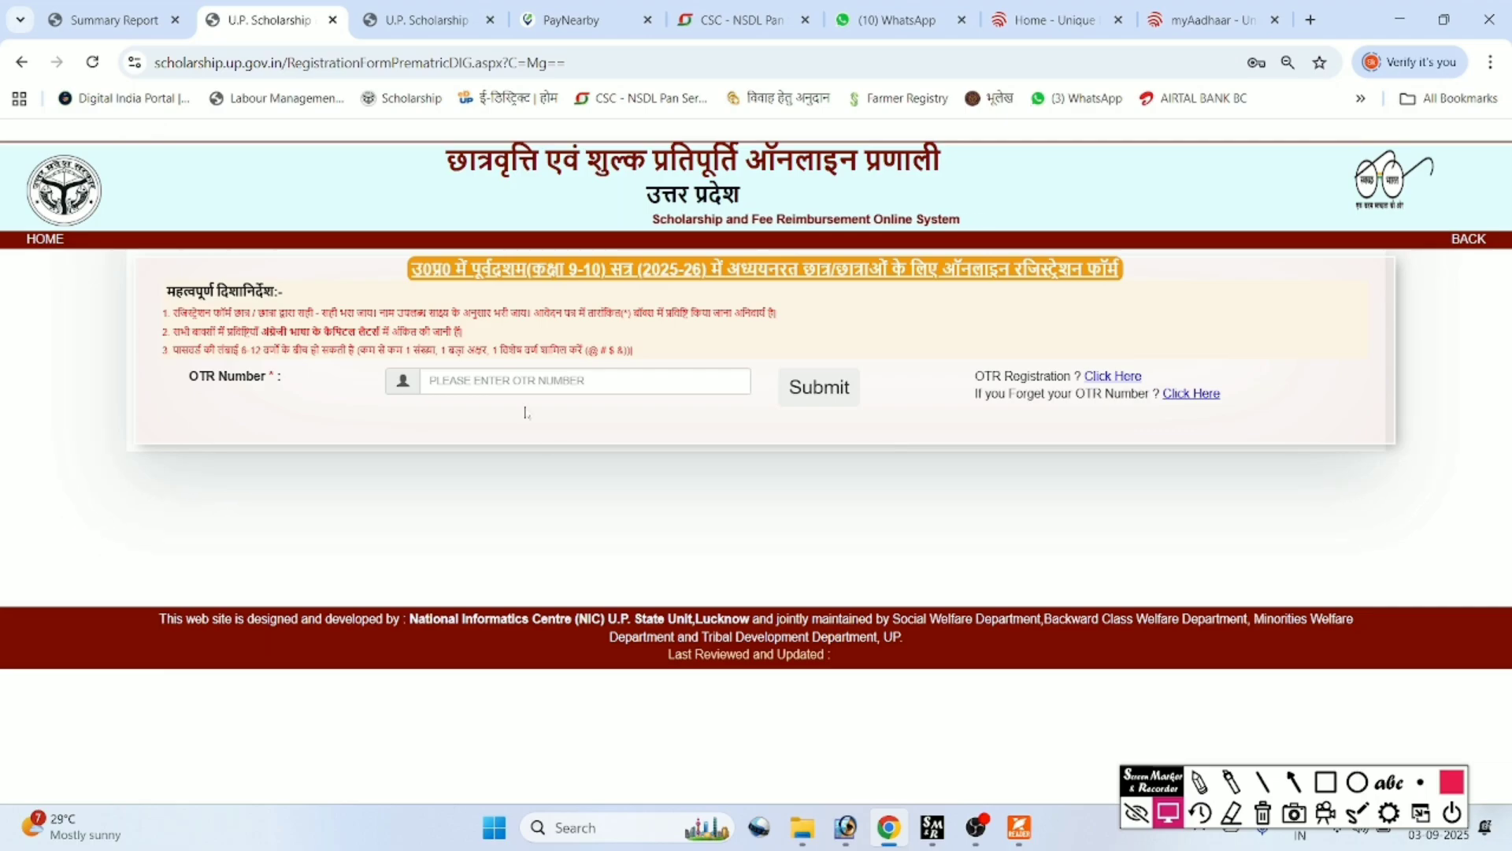
pyautogui.click(520, 381)
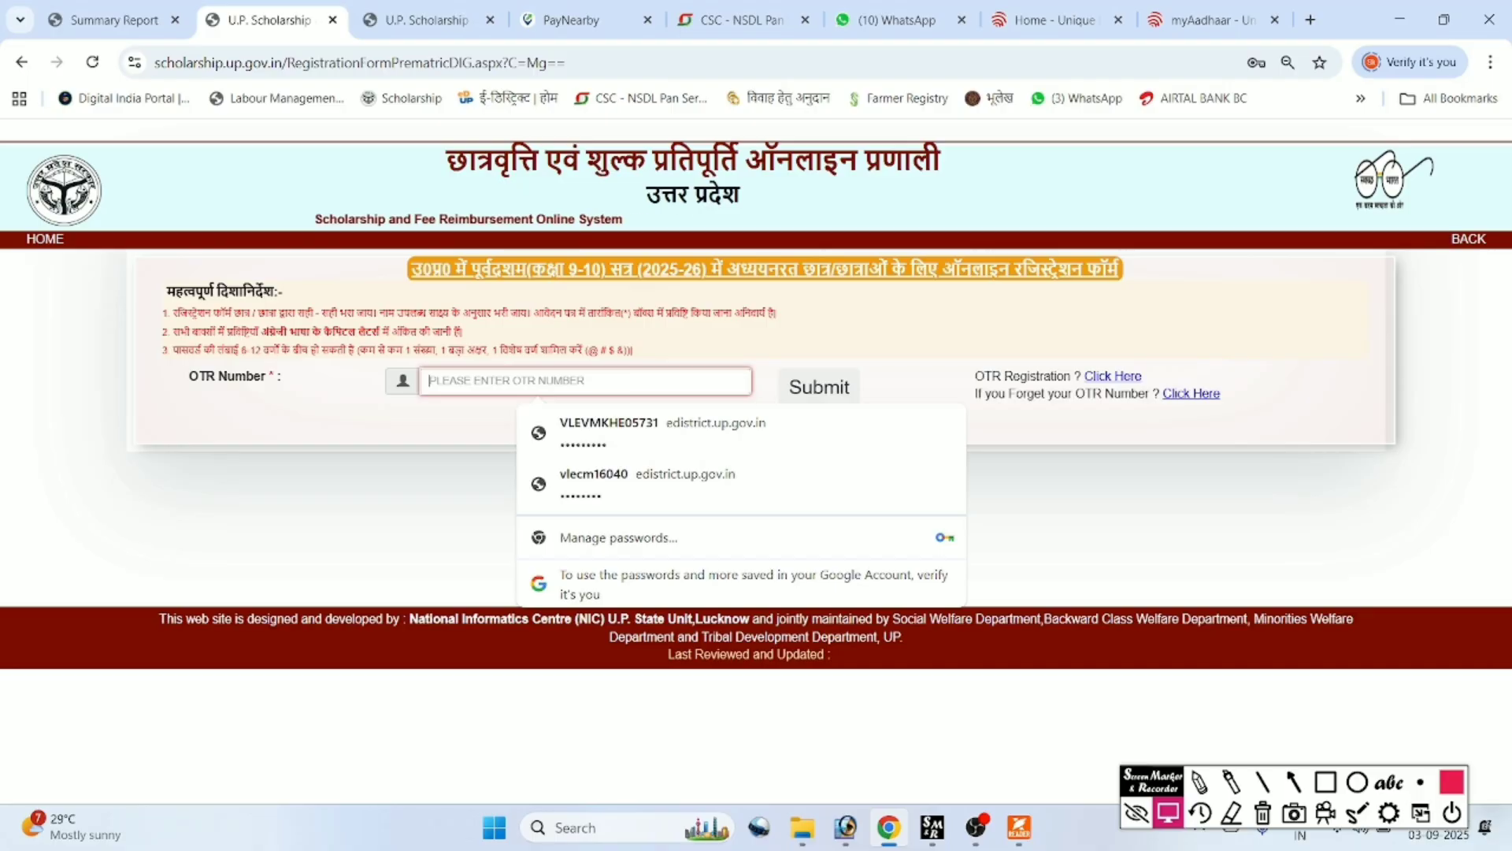
pyautogui.hotkey('ctrl', 'v')
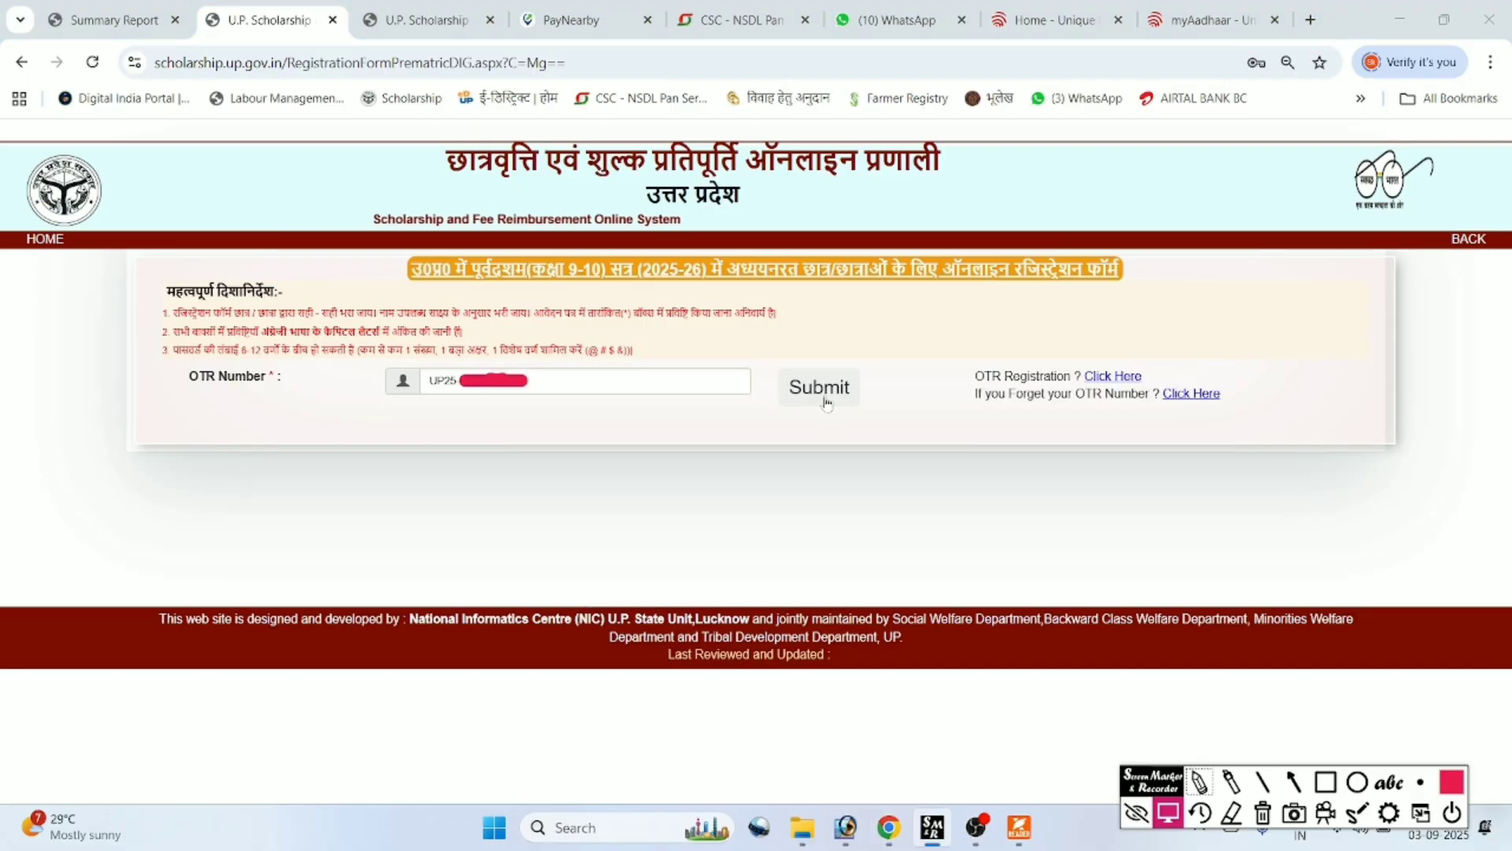
pyautogui.click(823, 390)
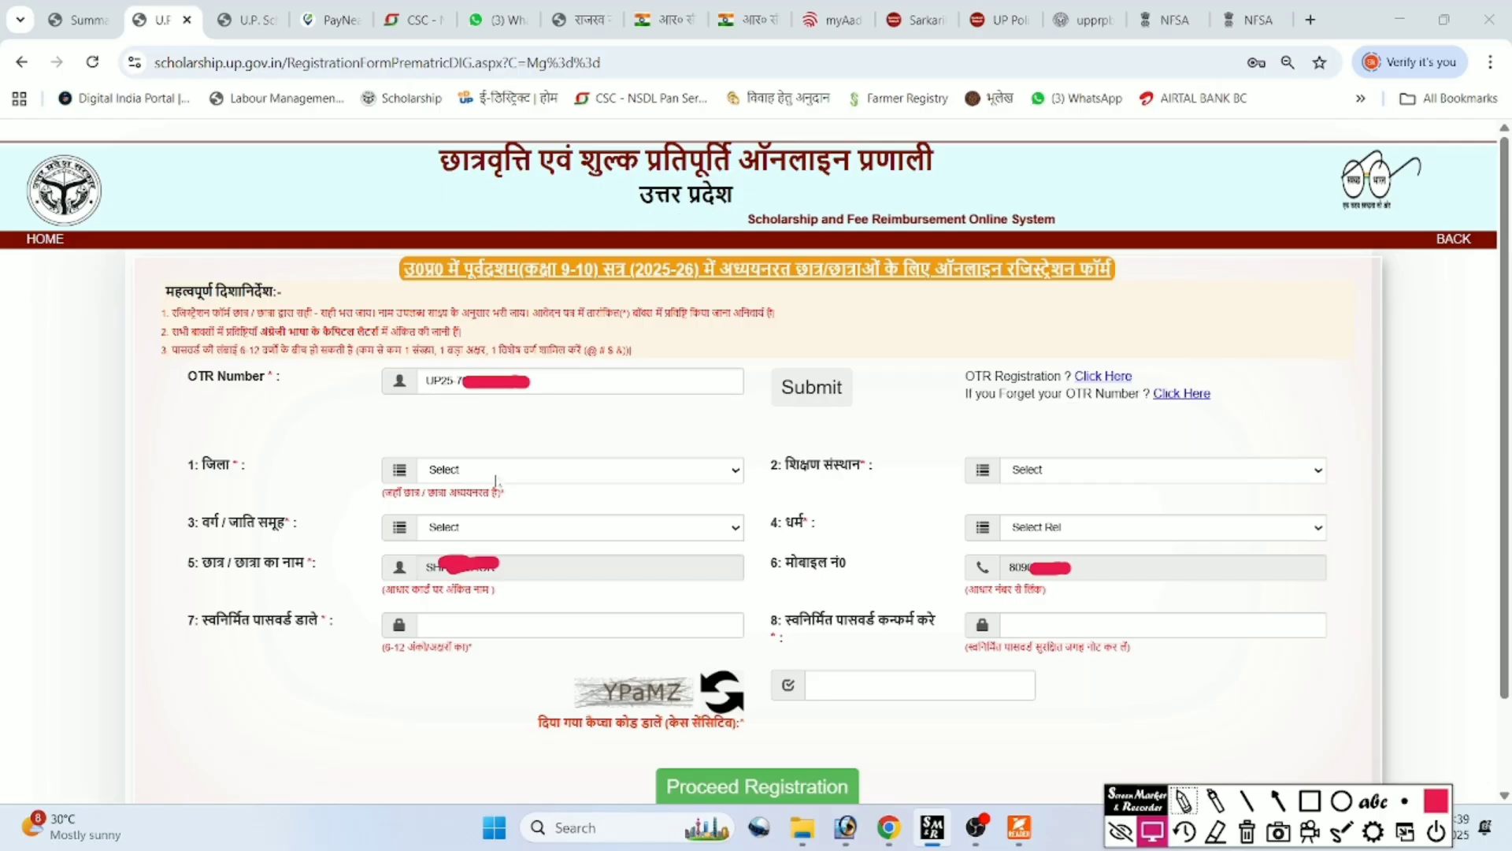
# Set the district to Kheri and the institution to NALANDA P. SIKSHAN SANSTHAN MACHHECHHA BLOCK
pyautogui.click(496, 473)
pyautogui.scroll(-9, 501, 386)
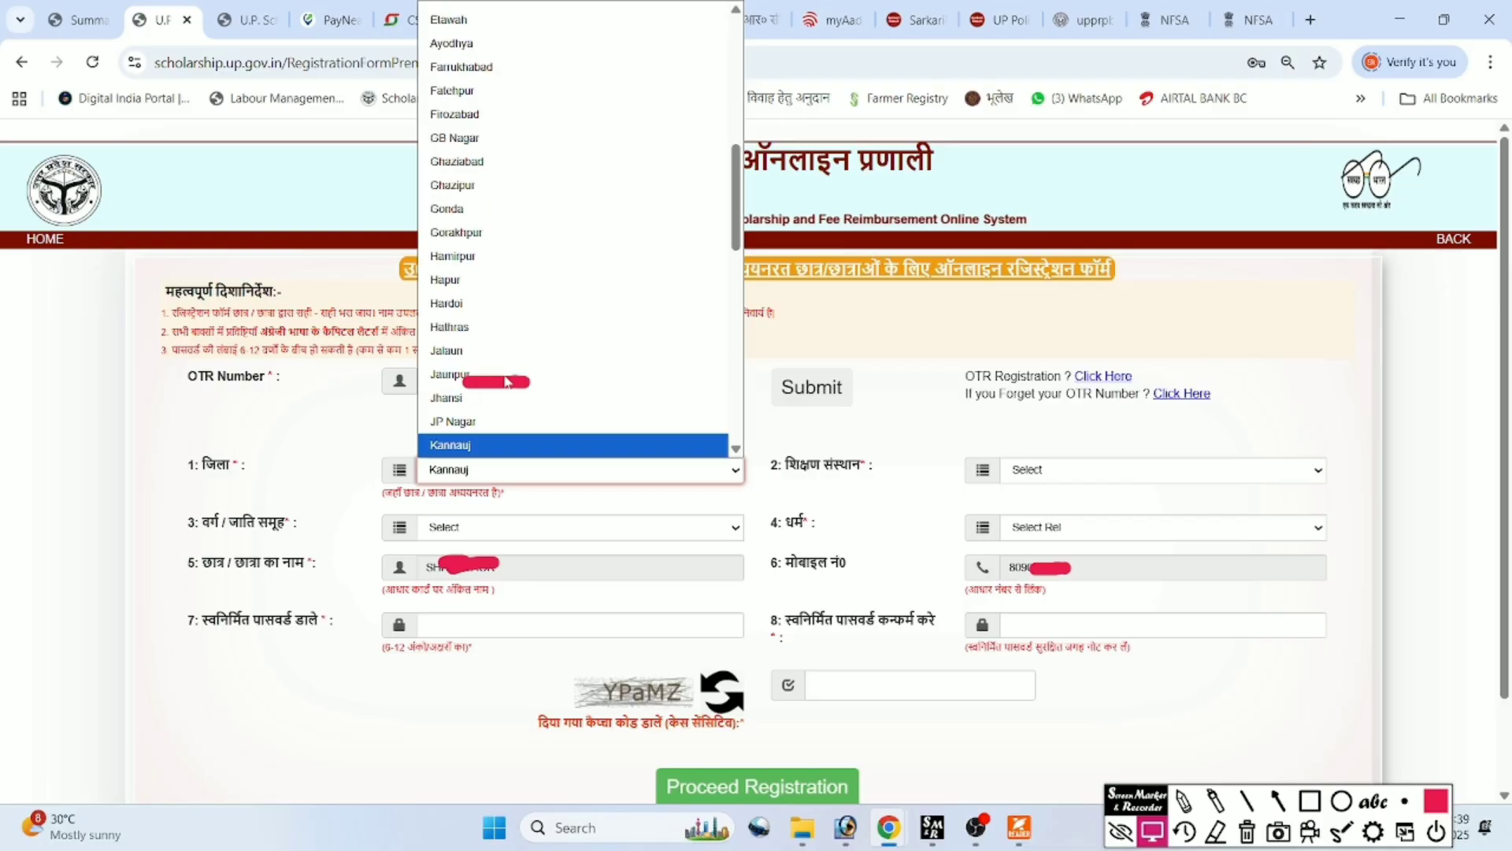
pyautogui.click(496, 444)
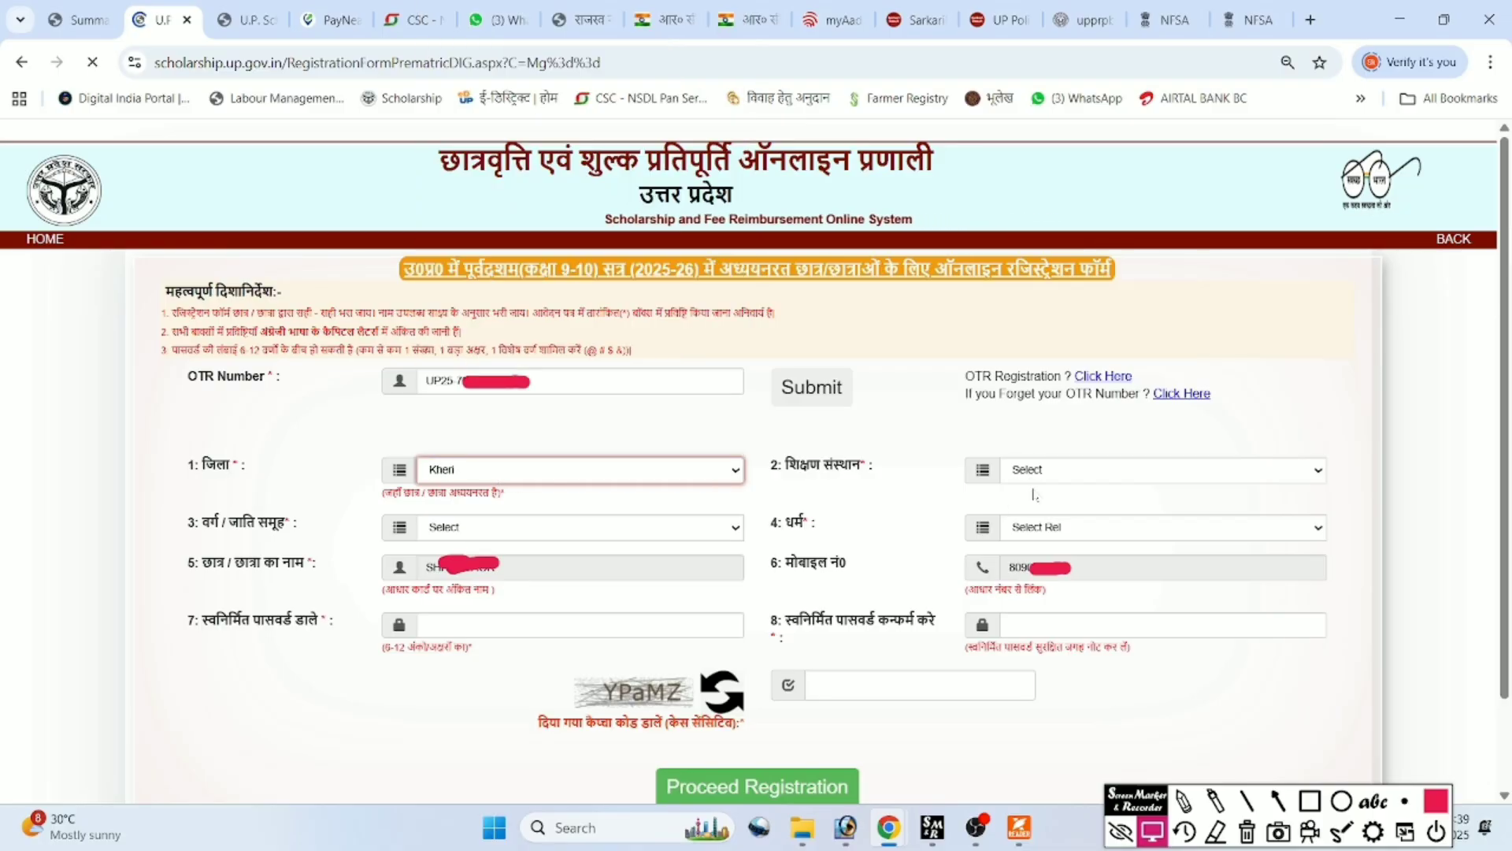
pyautogui.click(1039, 471)
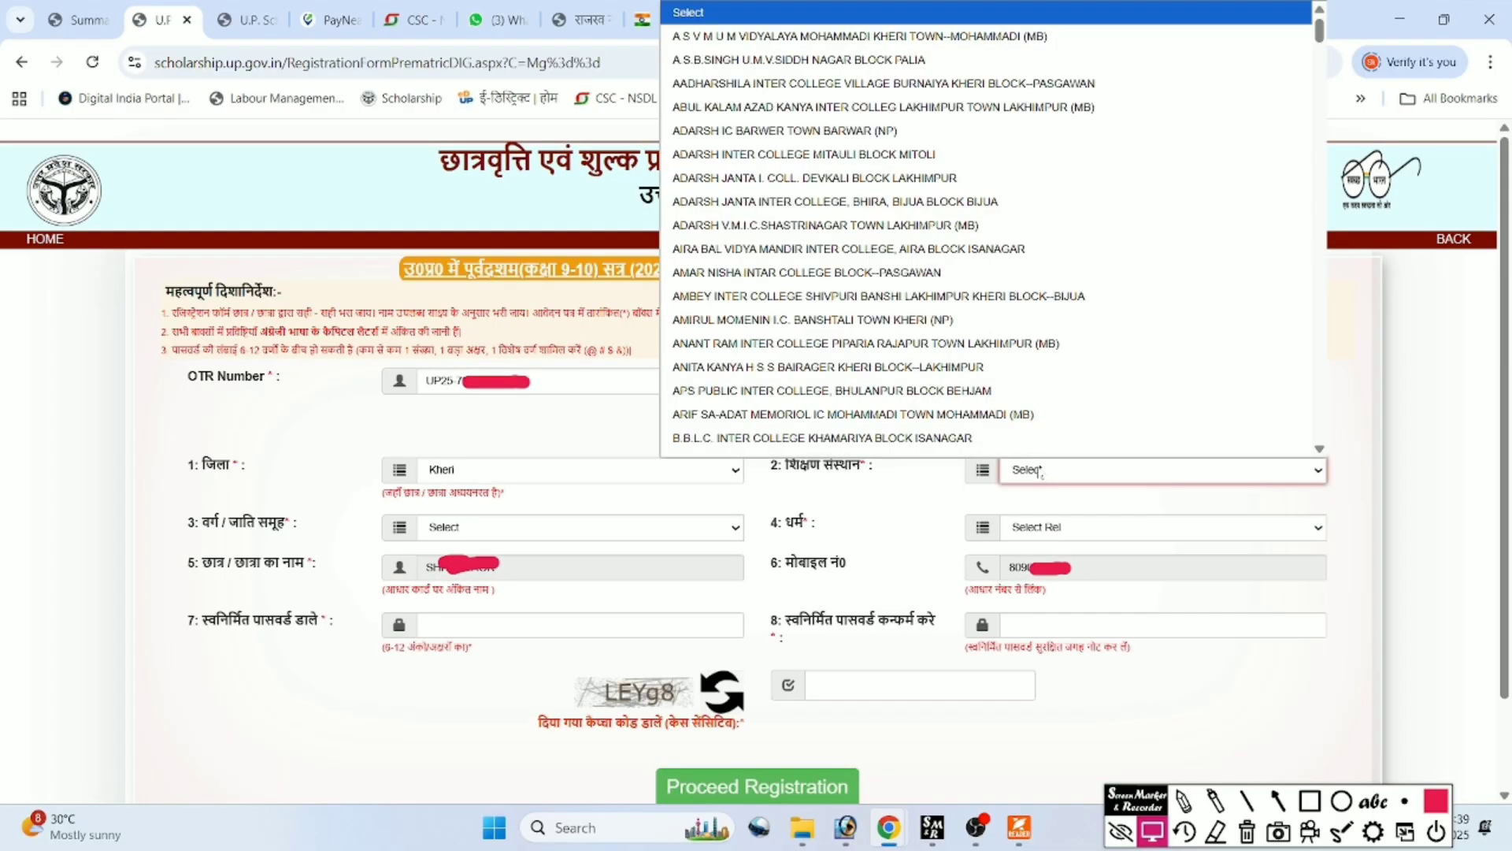
pyautogui.press('n')
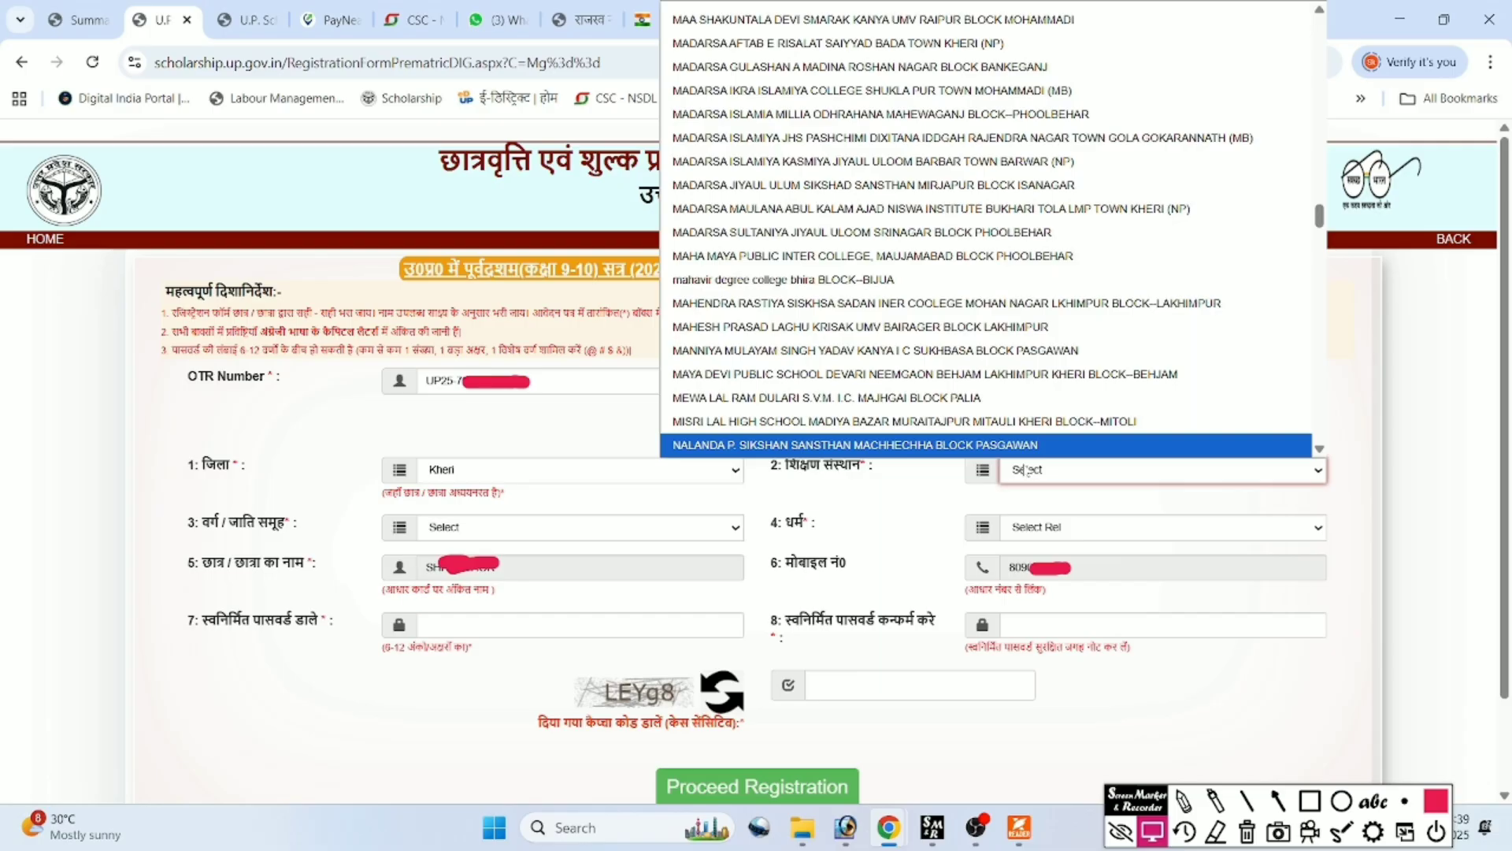
pyautogui.press('Return')
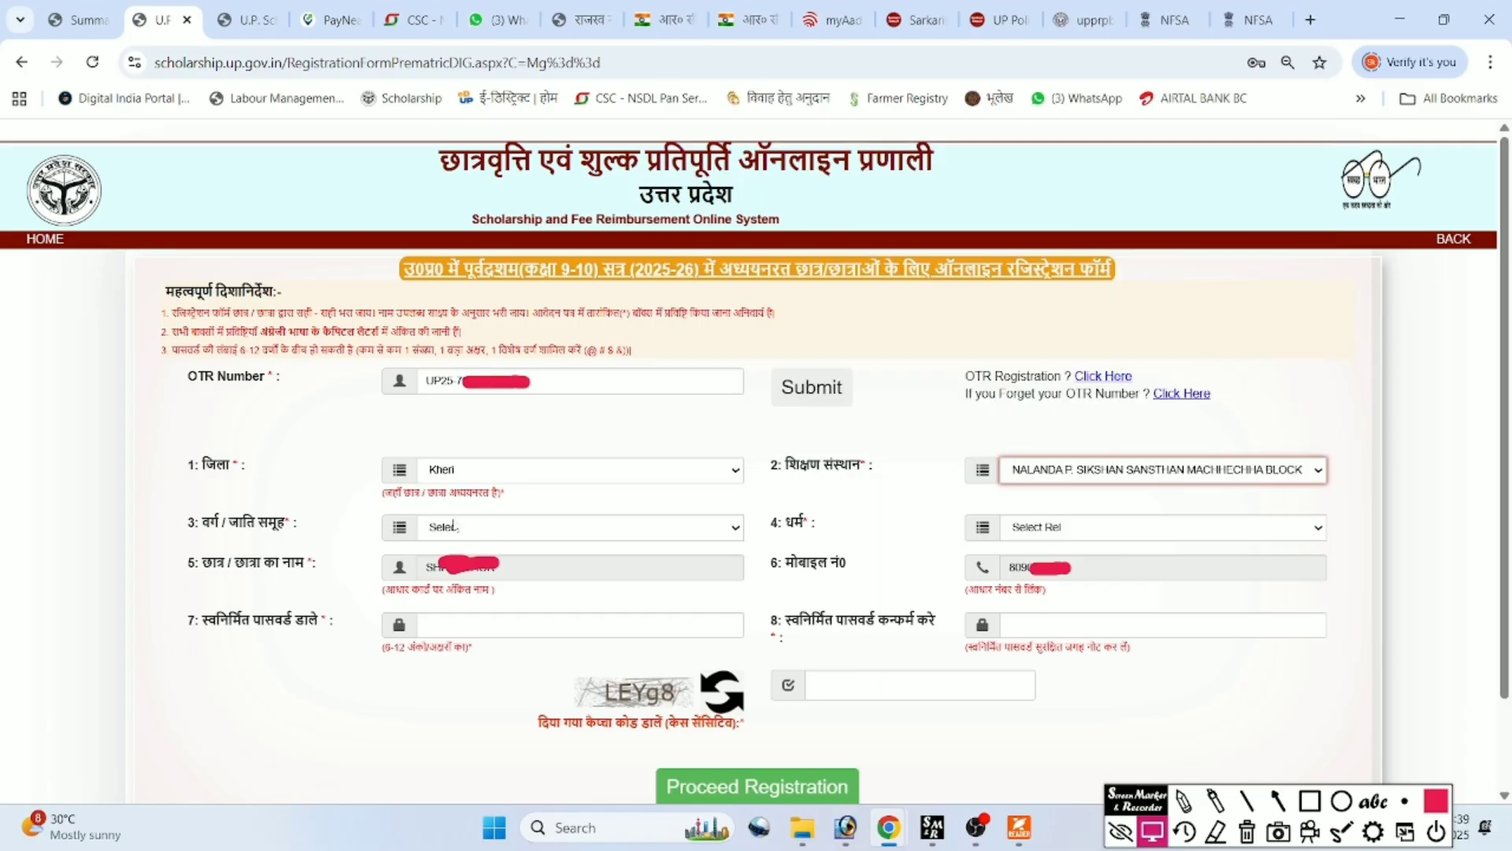
# Set the category to अनुसूचित जाति with religion Hindu, then go to the password field
pyautogui.click(455, 527)
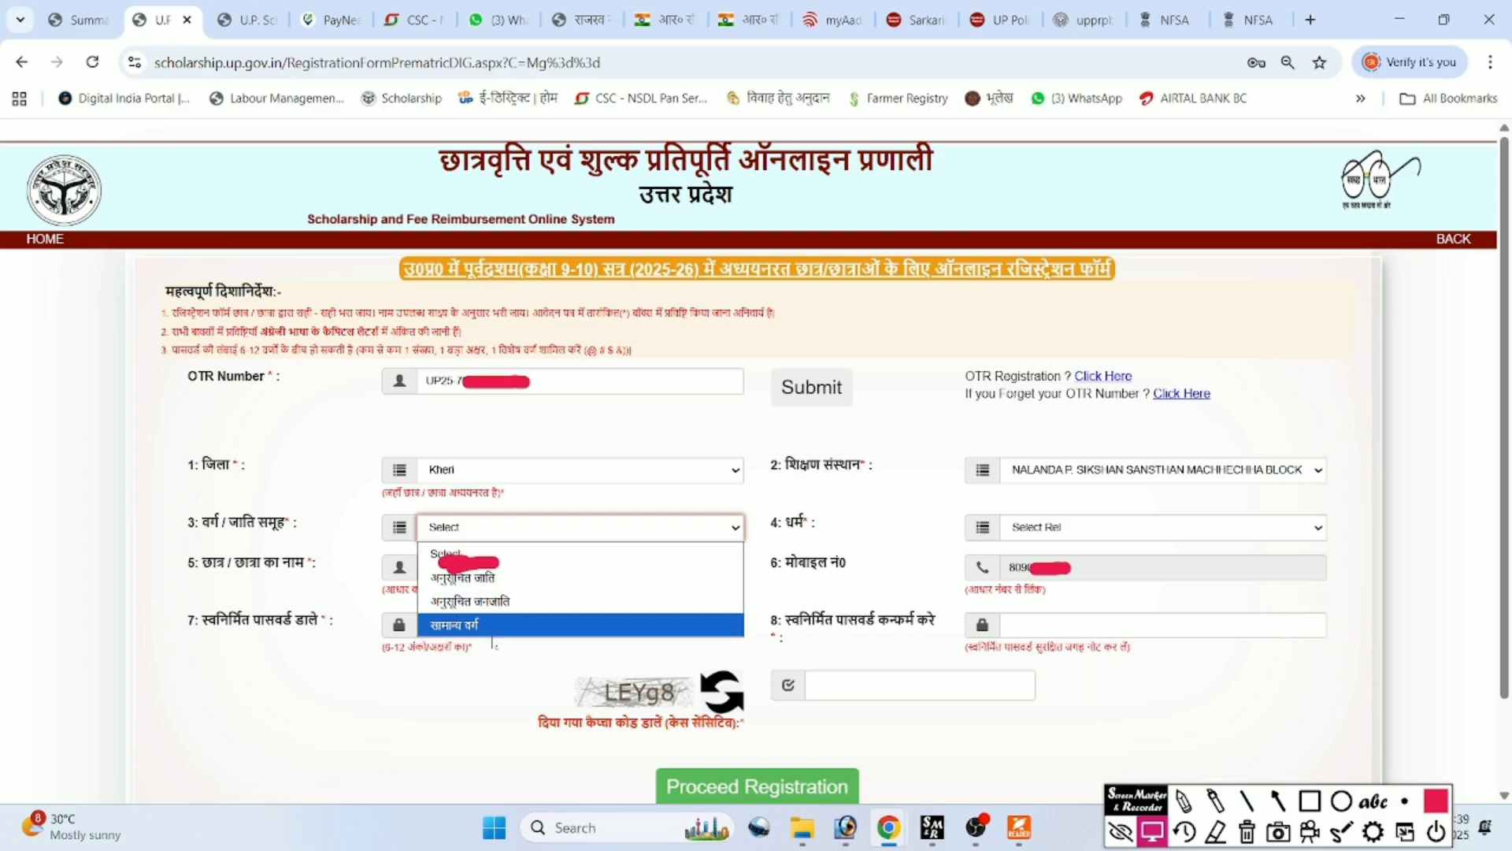
pyautogui.click(506, 581)
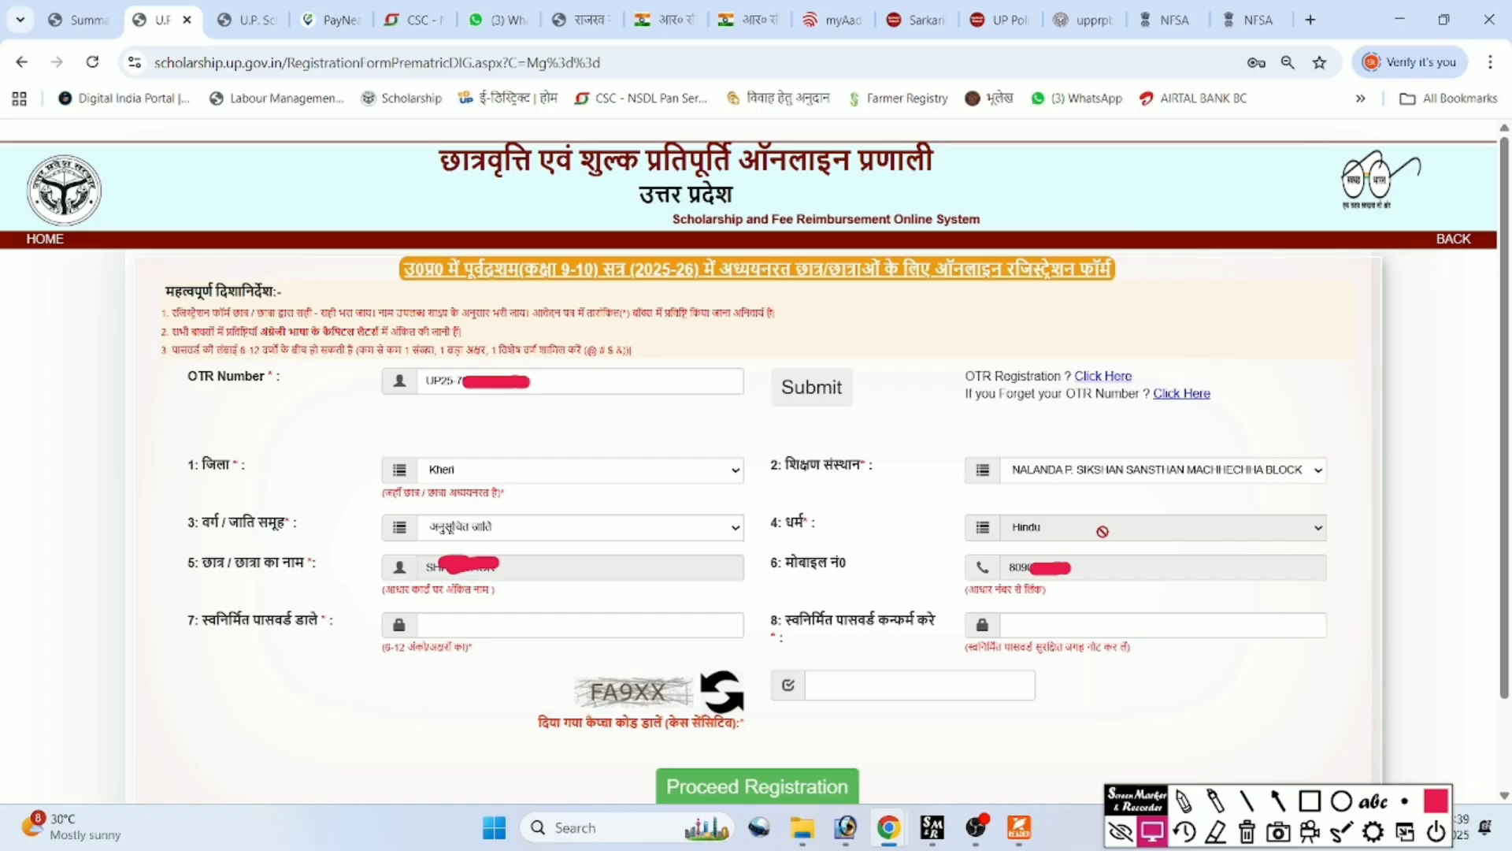
pyautogui.click(580, 624)
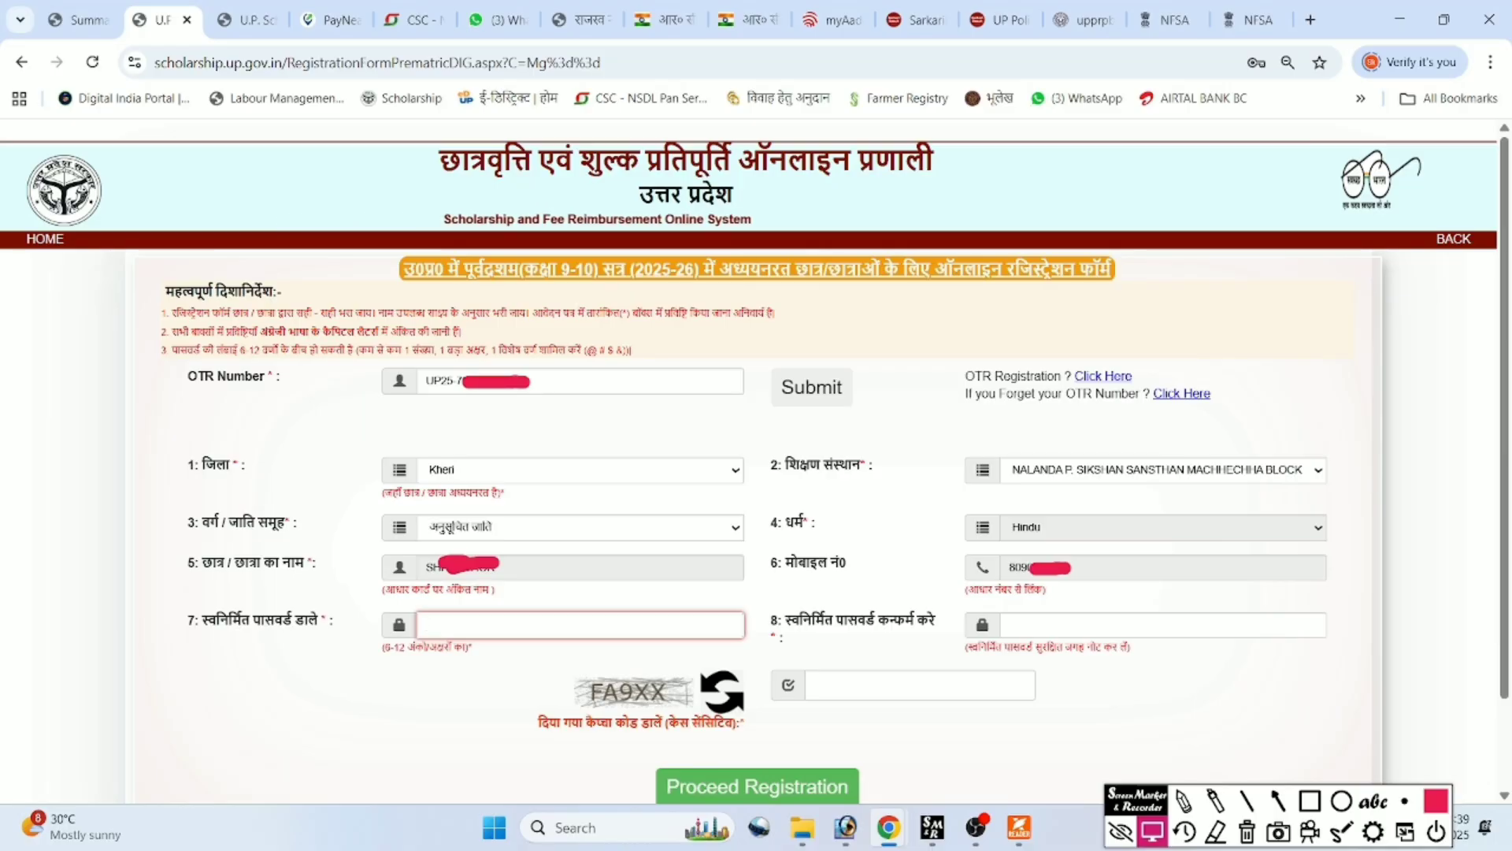
# Enter and confirm the chosen password, fill in the captcha, and submit the prematric registration
pyautogui.press('Tab')
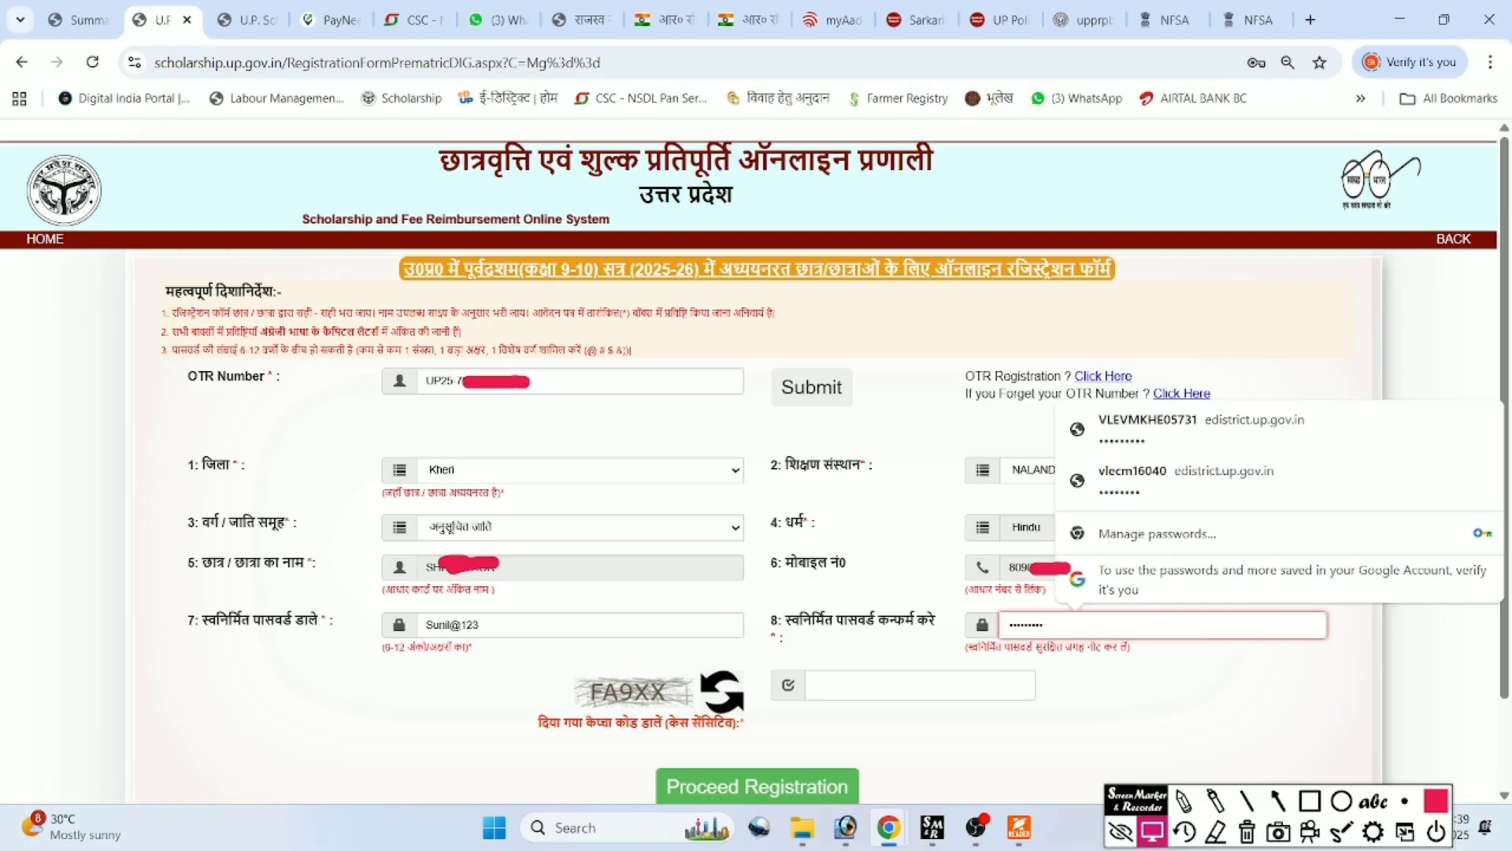
pyautogui.press('Tab')
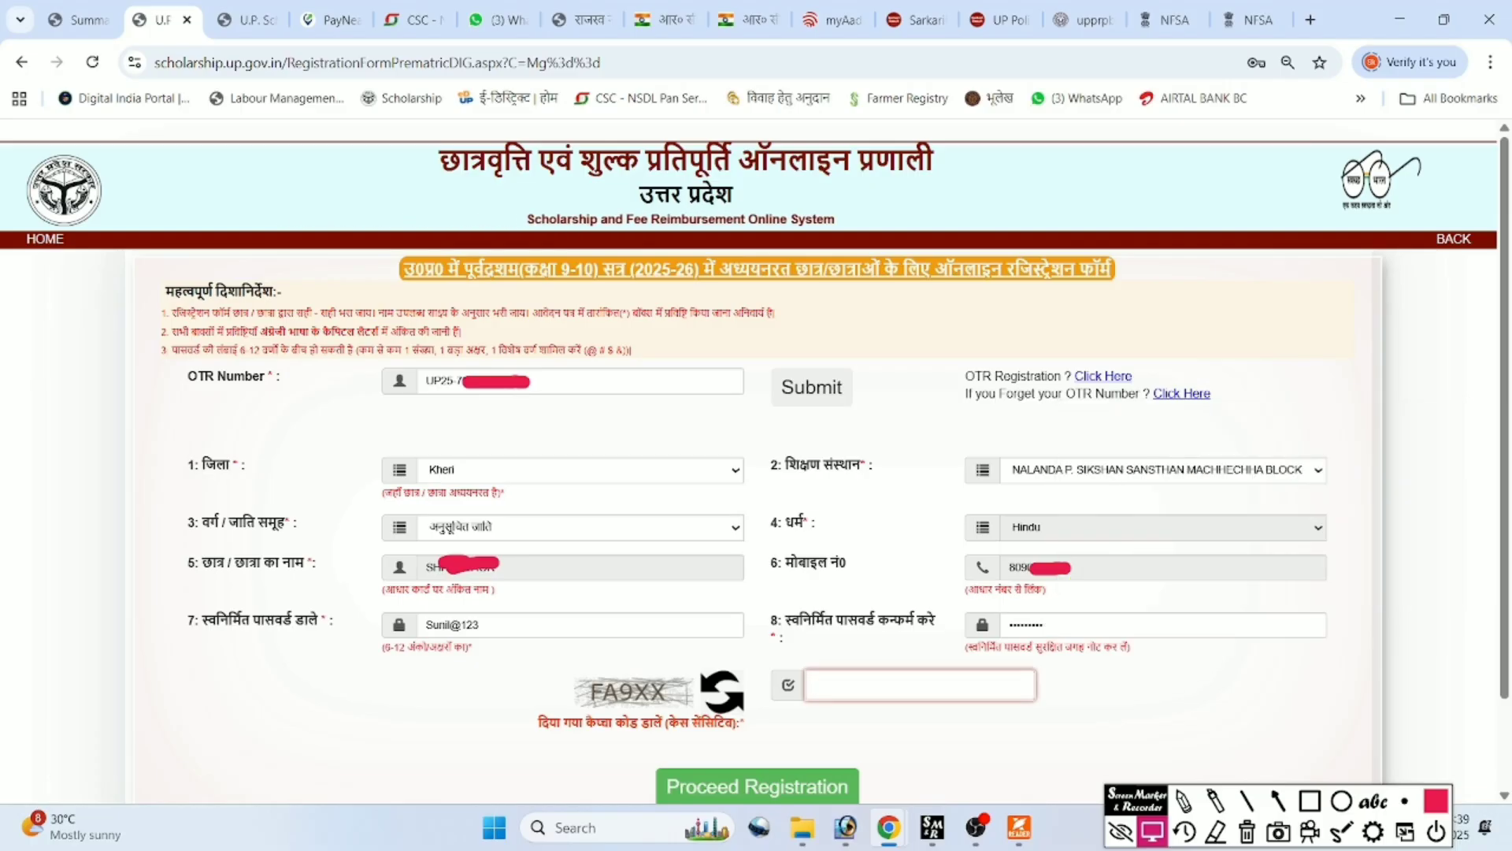
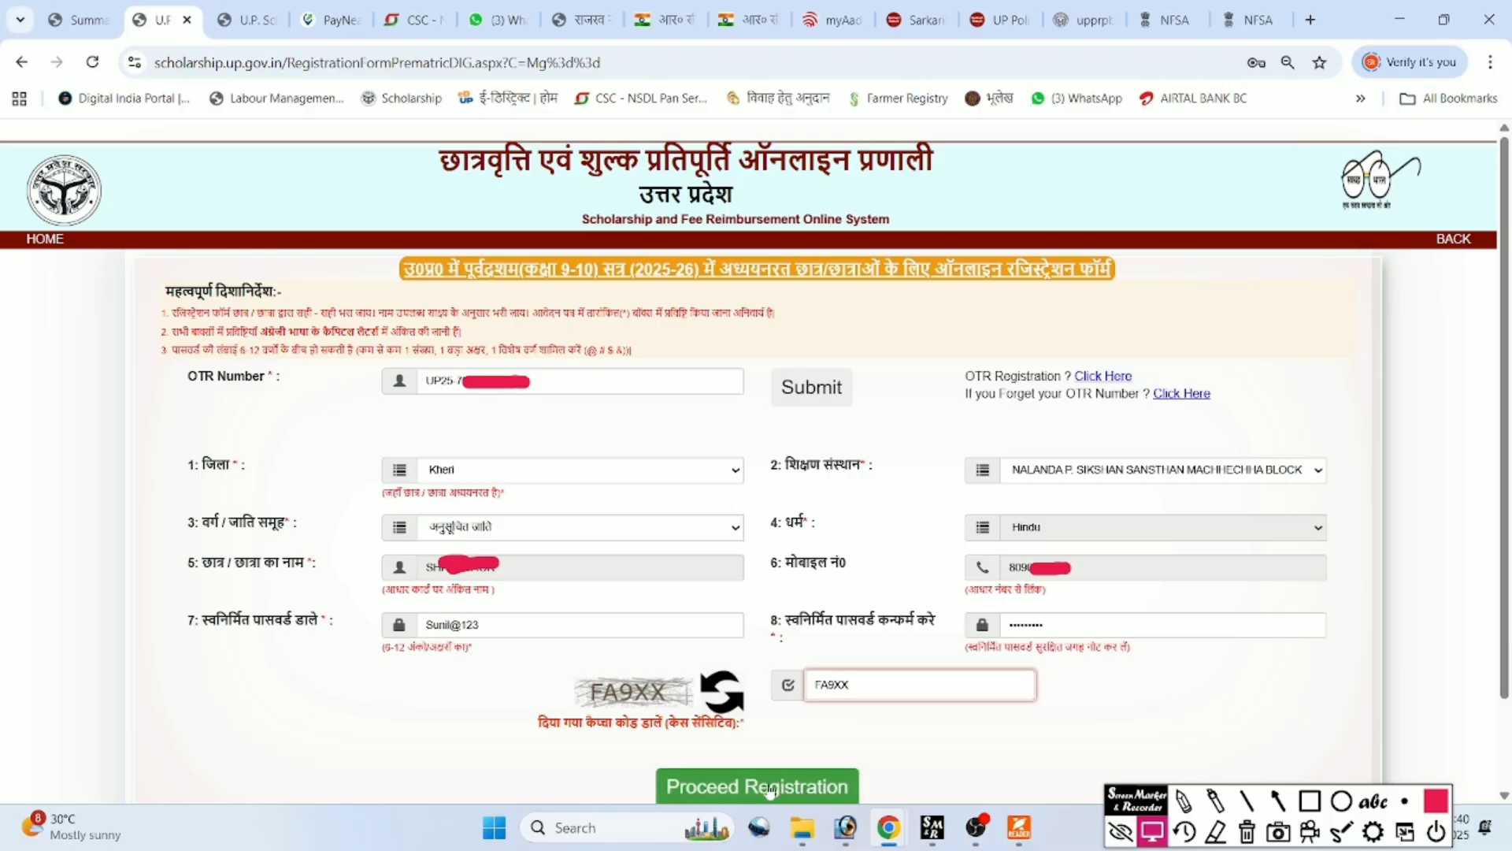
pyautogui.click(768, 788)
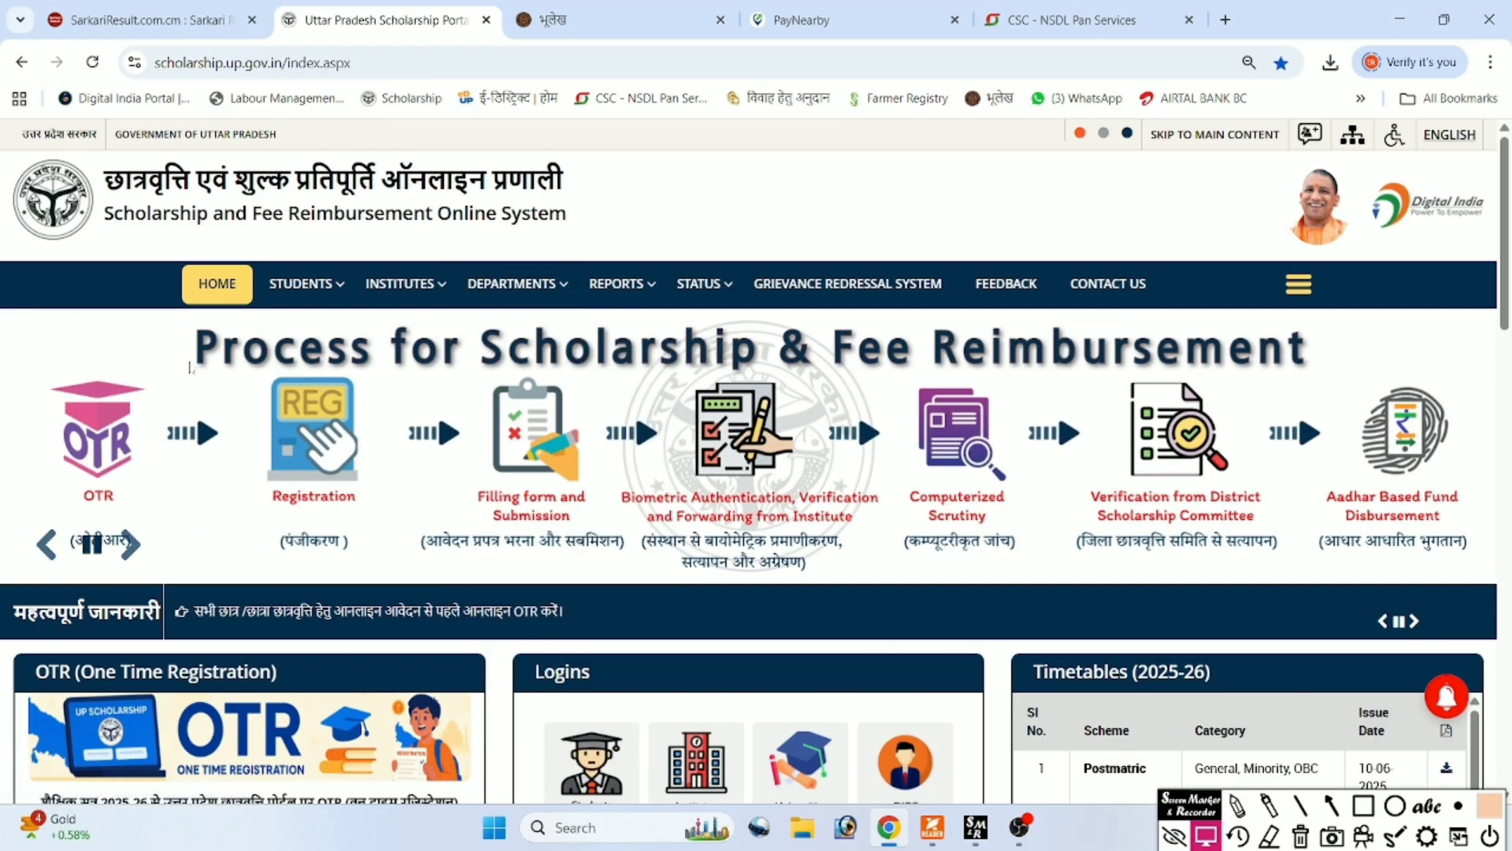
# Open the Prematric Students login under Students > Login Fresh
pyautogui.moveTo(296, 301)
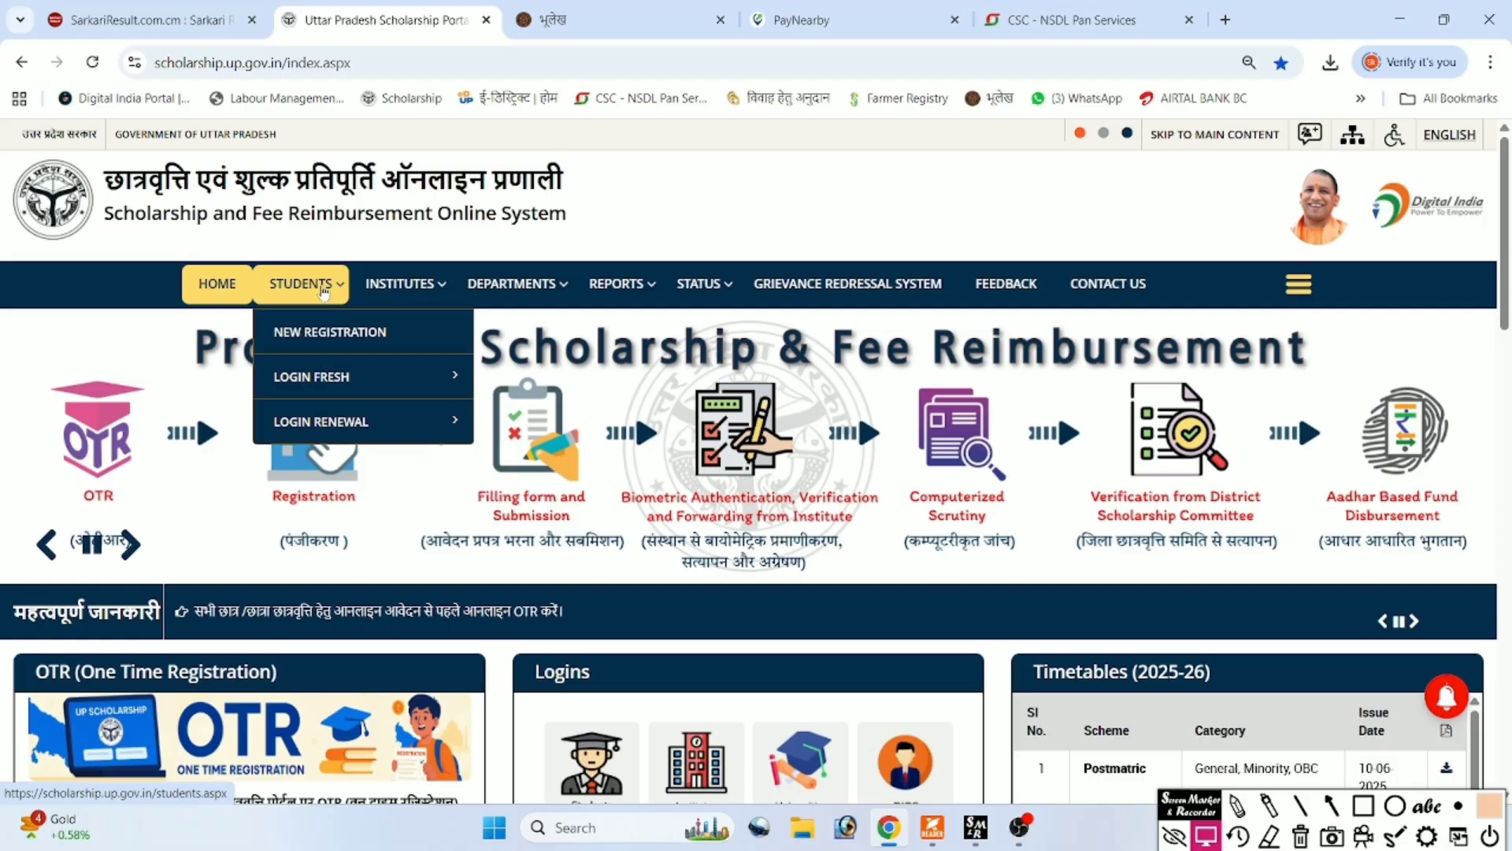
pyautogui.moveTo(314, 378)
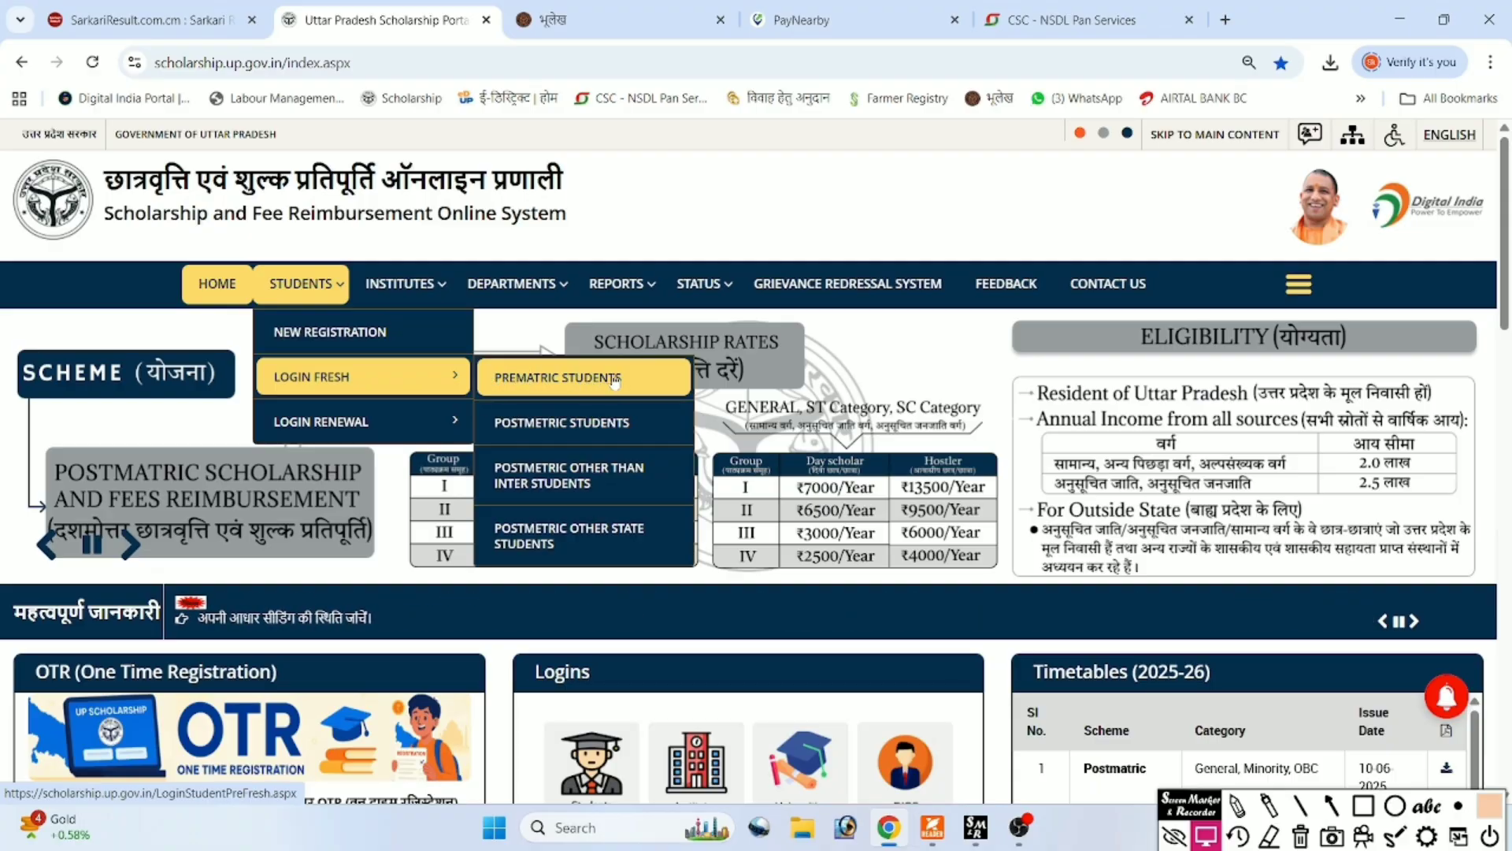
pyautogui.click(525, 382)
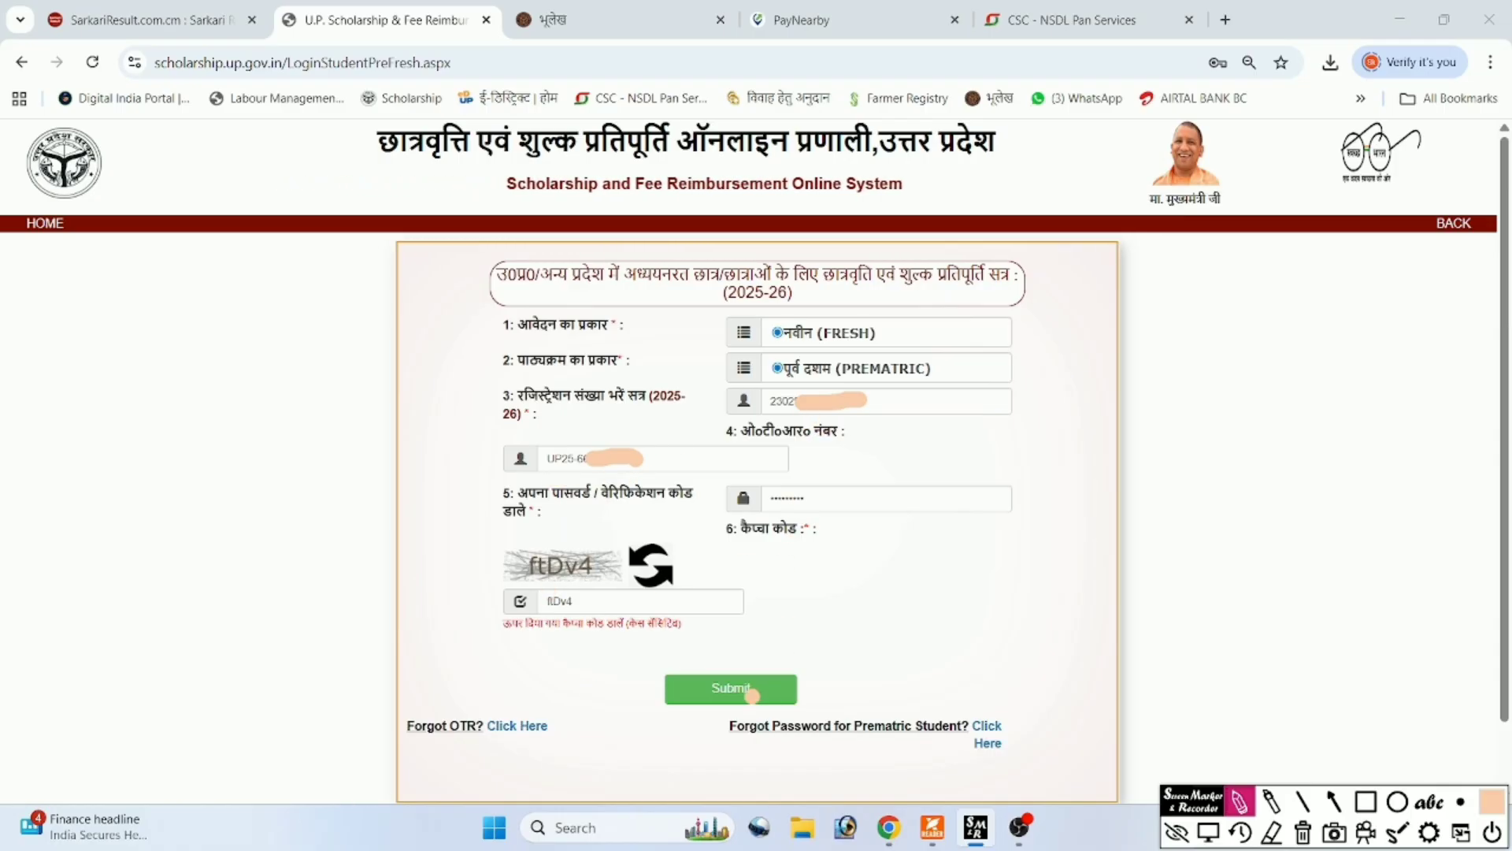
# Log in and open the 'छात्रवृति हेतु आवेदन पत्र भरे' scholarship application form
pyautogui.click(752, 691)
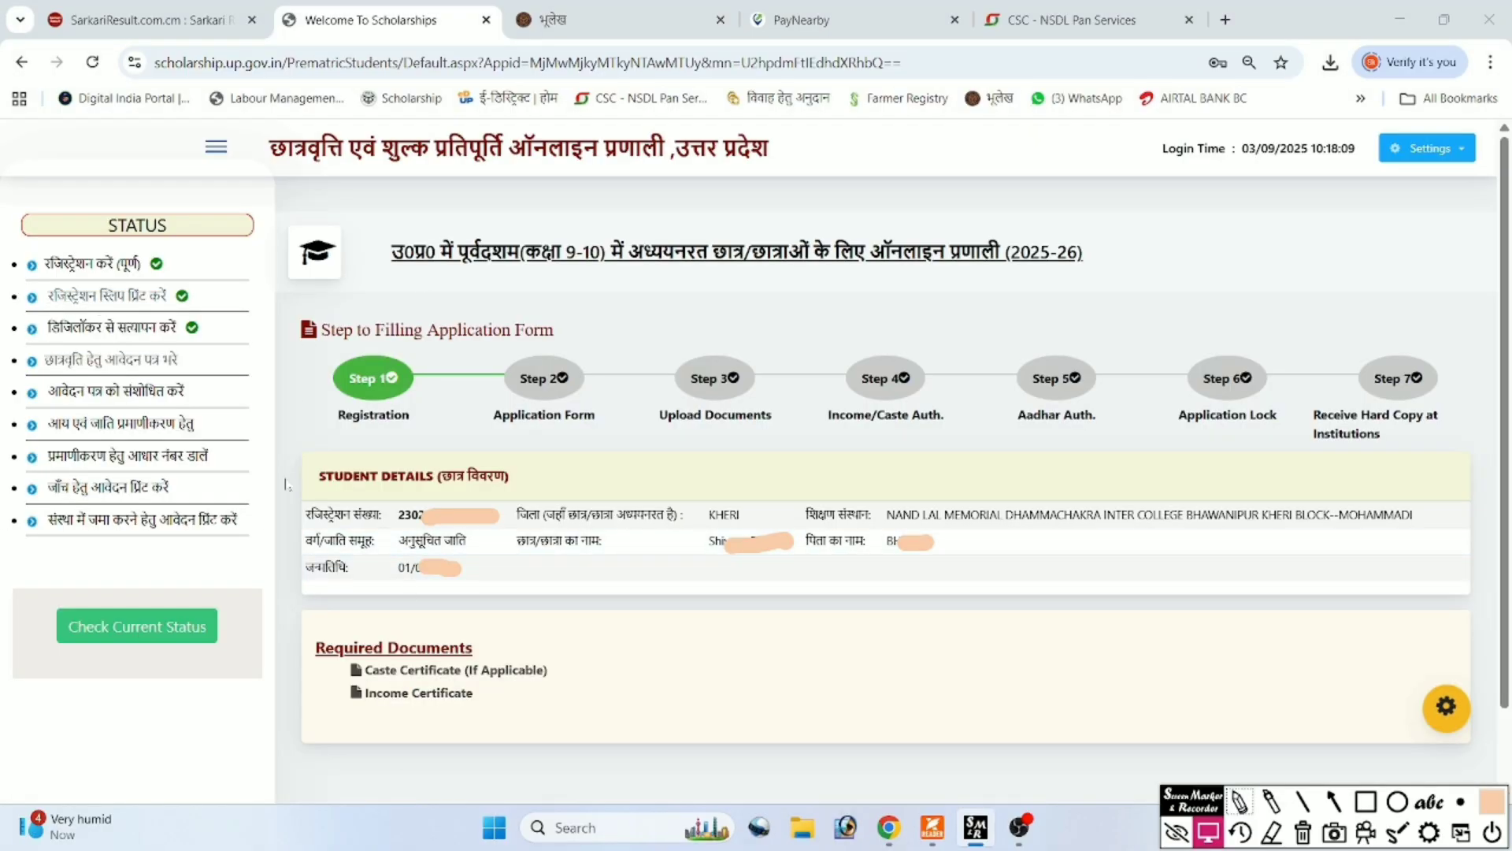
pyautogui.click(147, 362)
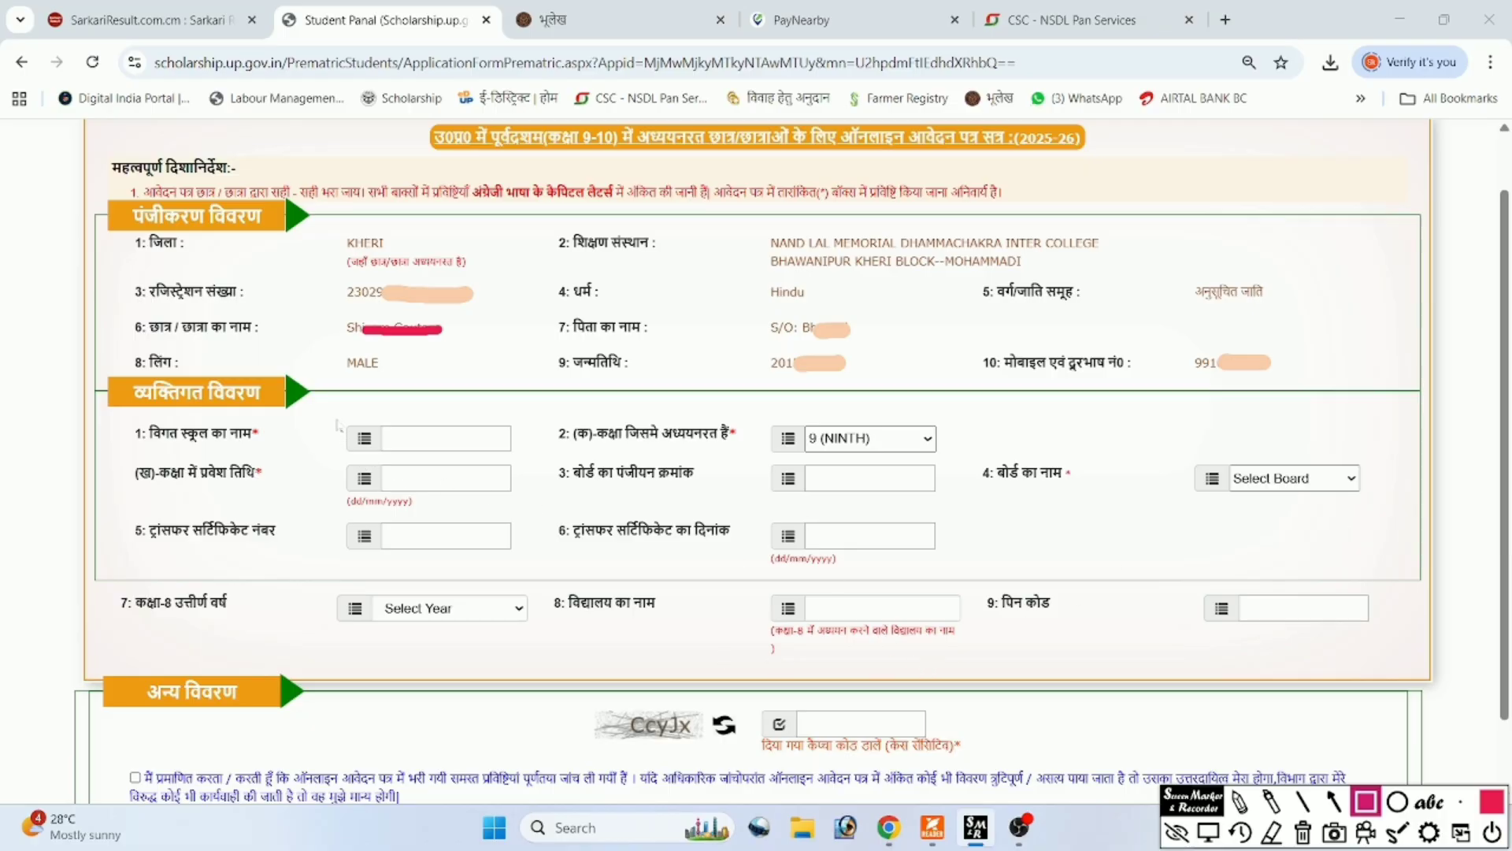
pyautogui.moveTo(338, 413)
pyautogui.mouseDown()
pyautogui.moveTo(382, 438)
pyautogui.moveTo(525, 457)
pyautogui.mouseUp()
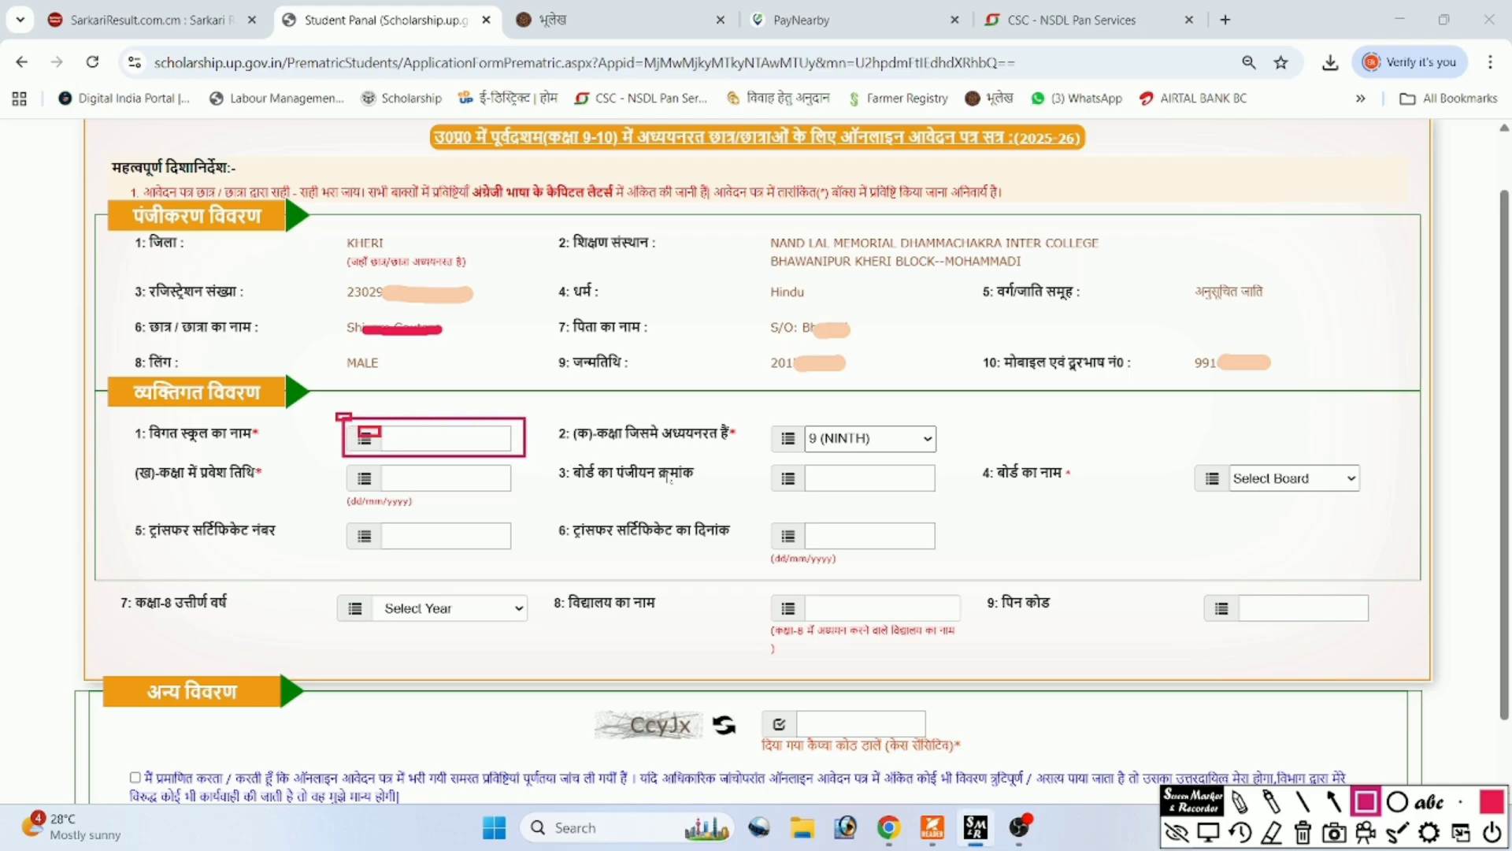
pyautogui.moveTo(772, 408)
pyautogui.mouseDown()
pyautogui.moveTo(860, 461)
pyautogui.moveTo(946, 459)
pyautogui.mouseUp()
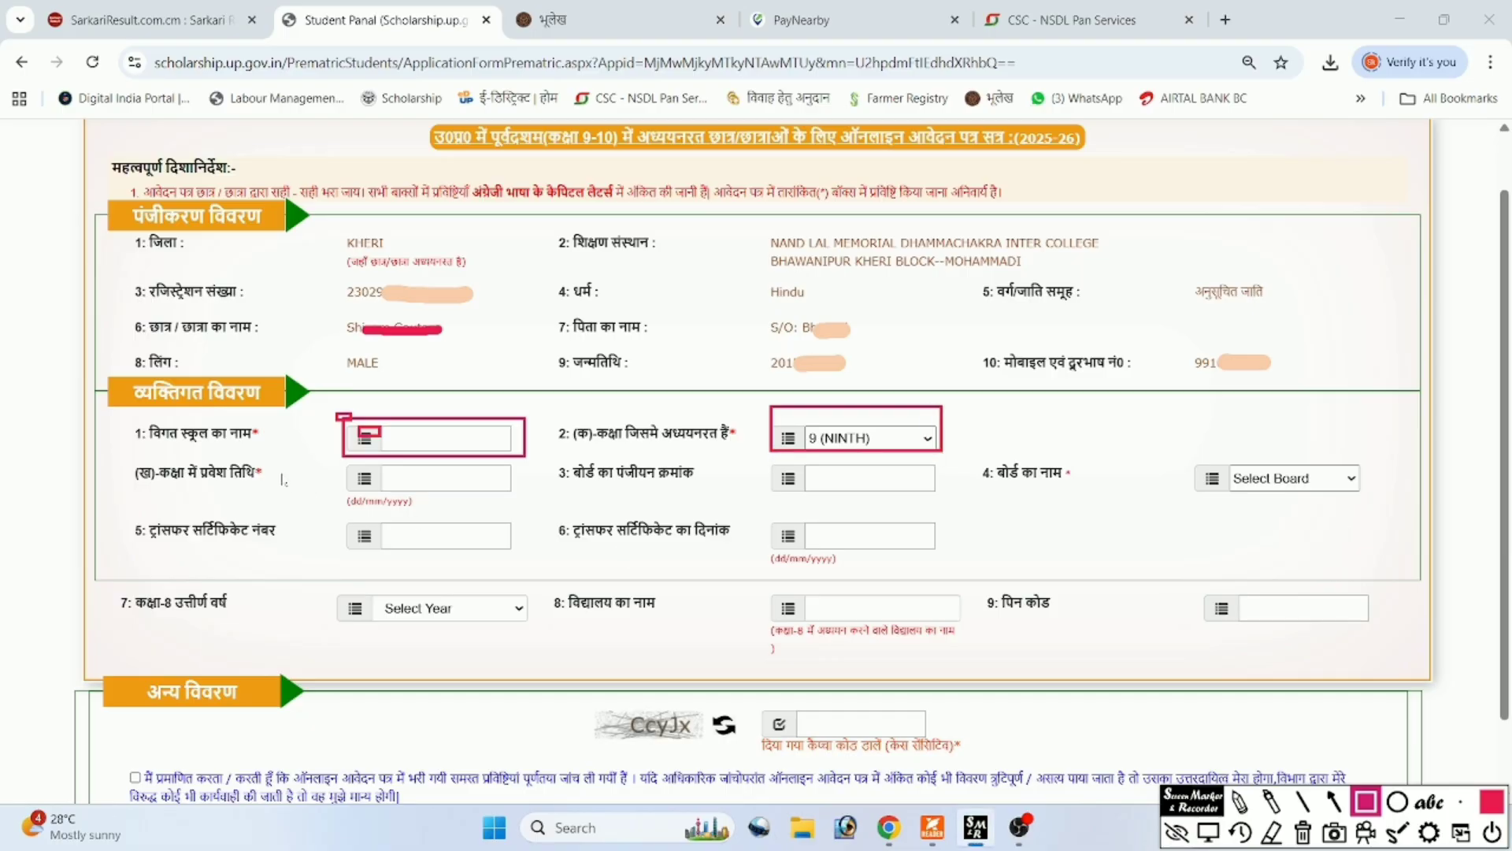
pyautogui.moveTo(341, 463)
pyautogui.mouseDown()
pyautogui.moveTo(392, 489)
pyautogui.moveTo(527, 508)
pyautogui.mouseUp()
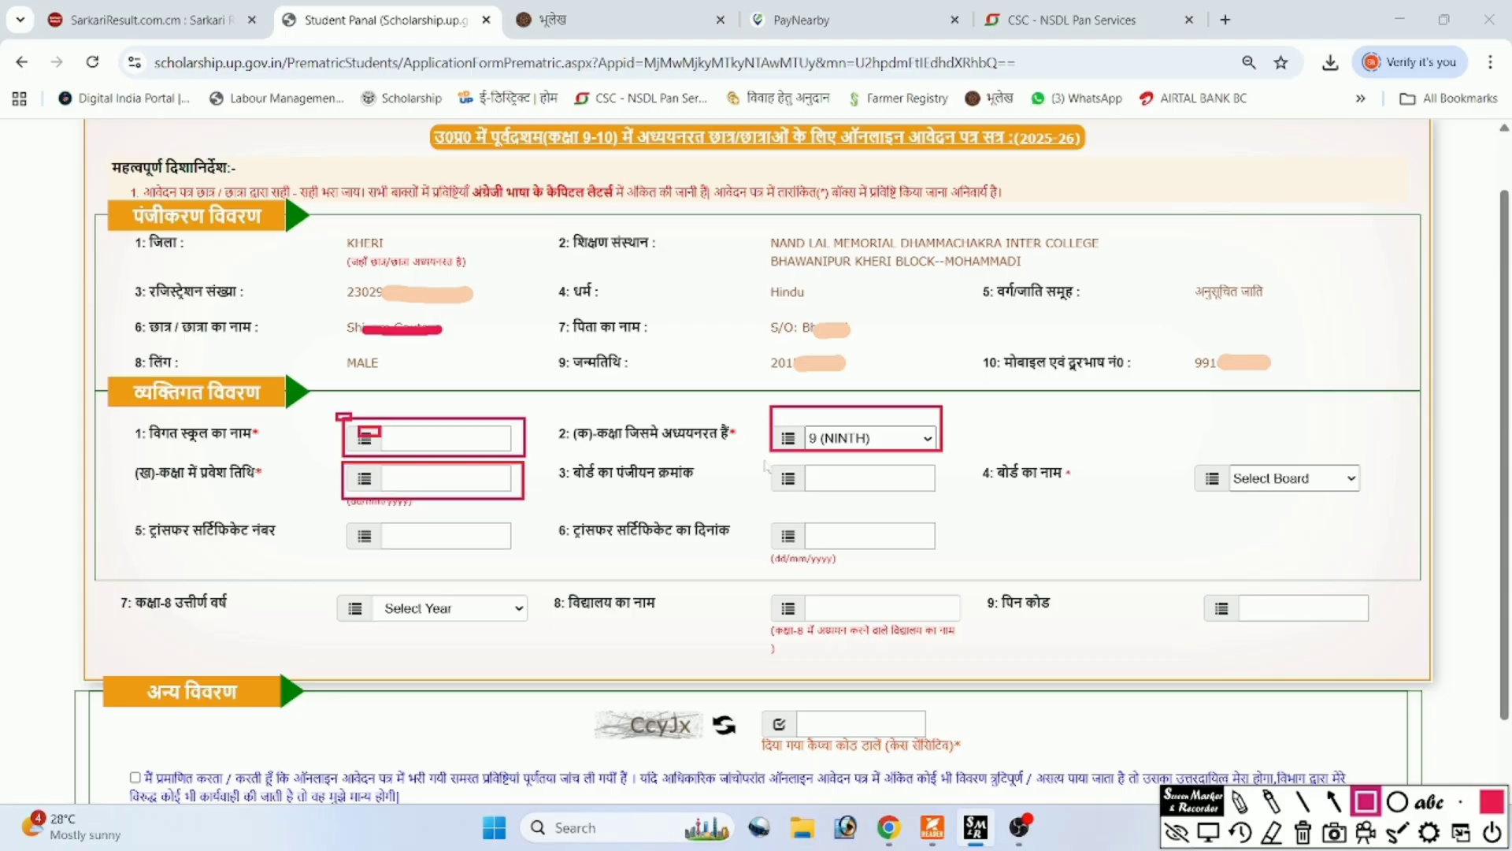
pyautogui.moveTo(762, 460)
pyautogui.mouseDown()
pyautogui.moveTo(794, 493)
pyautogui.moveTo(946, 511)
pyautogui.mouseUp()
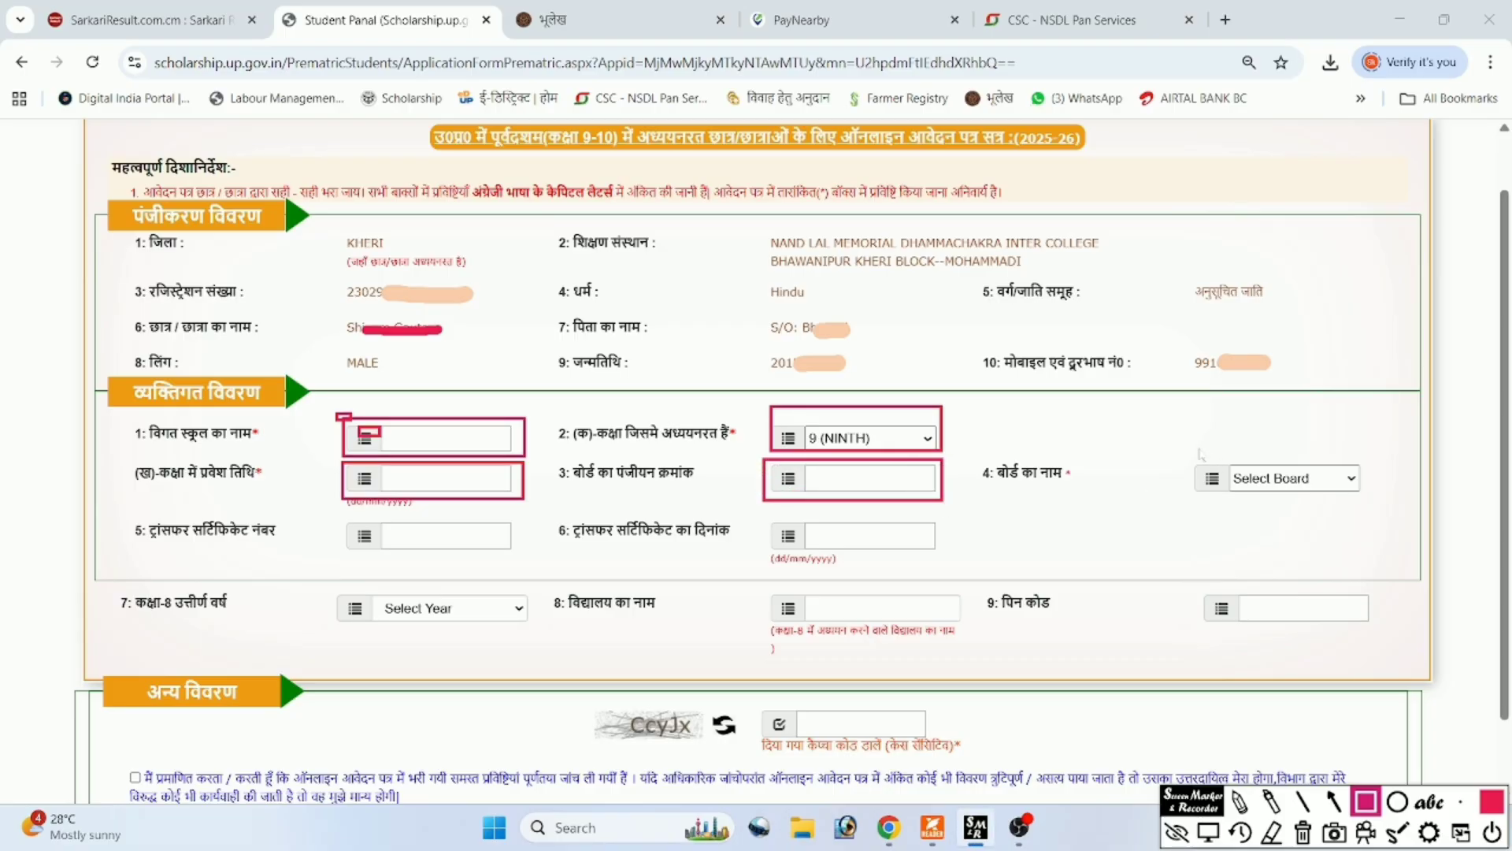
pyautogui.moveTo(1198, 454); pyautogui.dragTo(1375, 503)
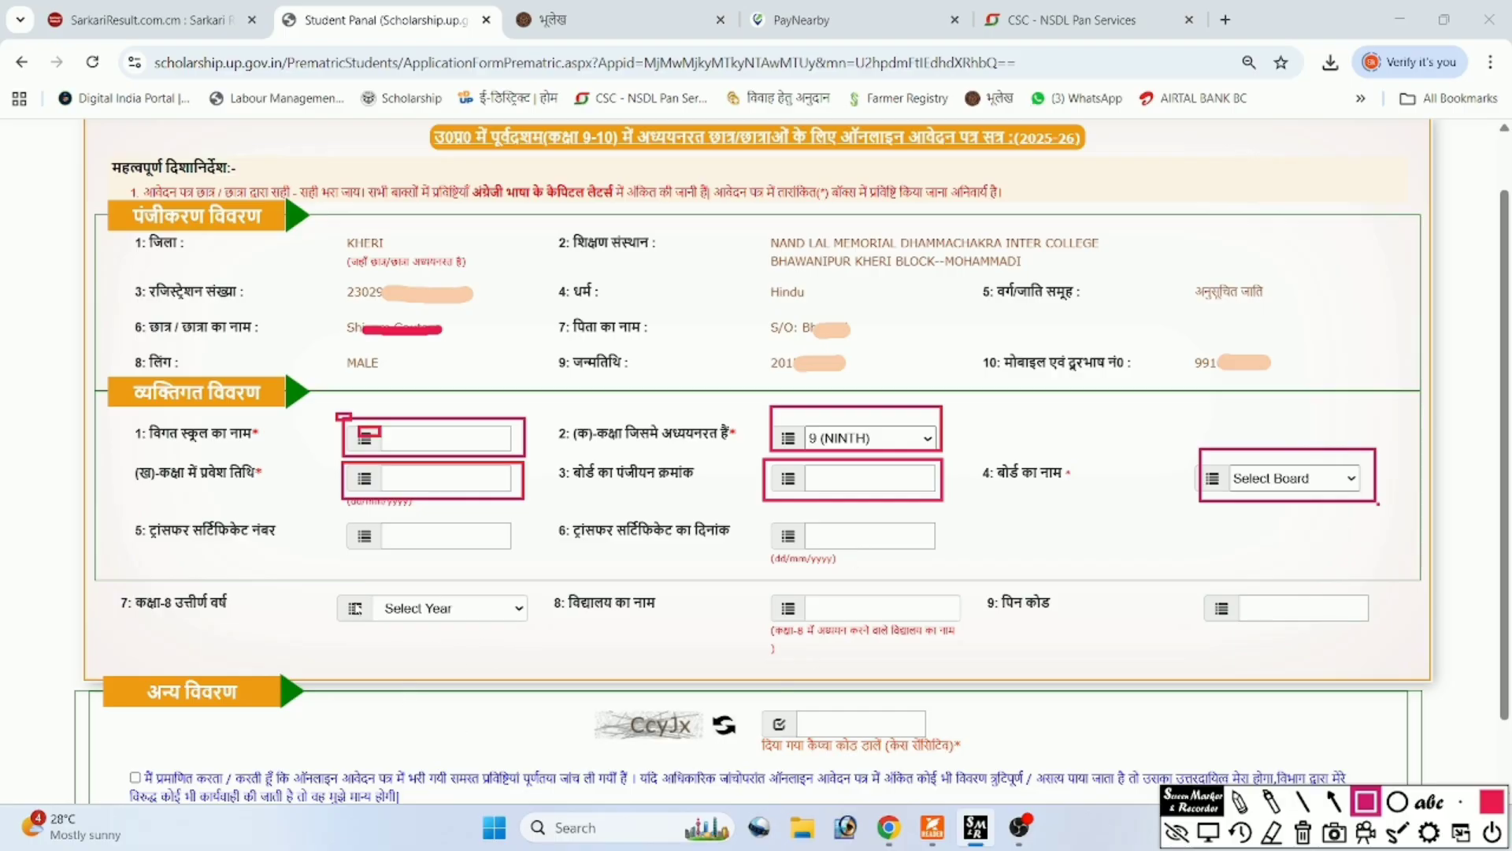
pyautogui.moveTo(318, 584); pyautogui.dragTo(475, 622)
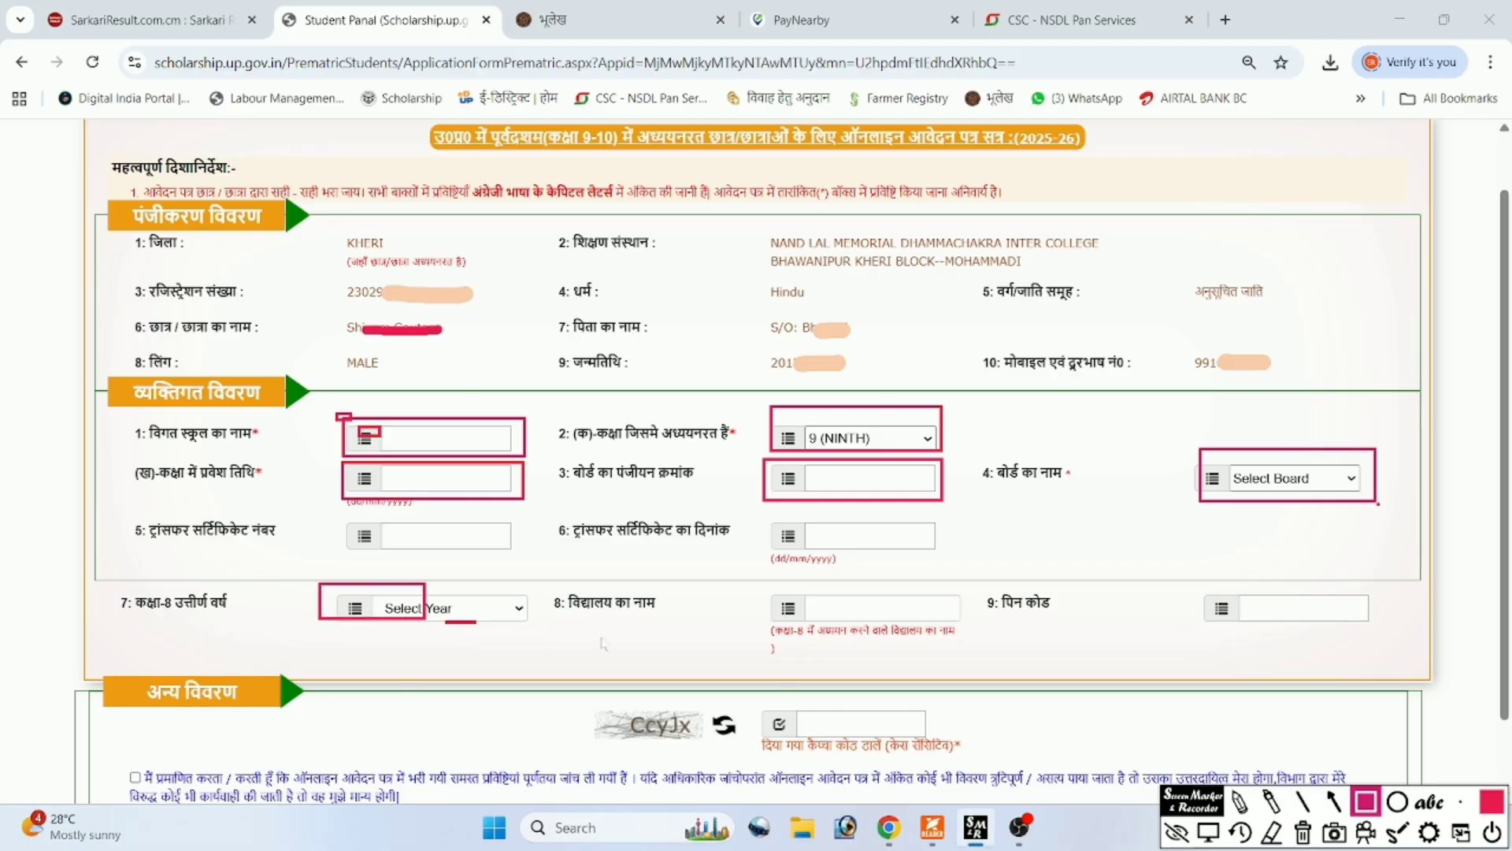
pyautogui.moveTo(761, 587)
pyautogui.mouseDown()
pyautogui.moveTo(850, 627)
pyautogui.moveTo(970, 633)
pyautogui.mouseUp()
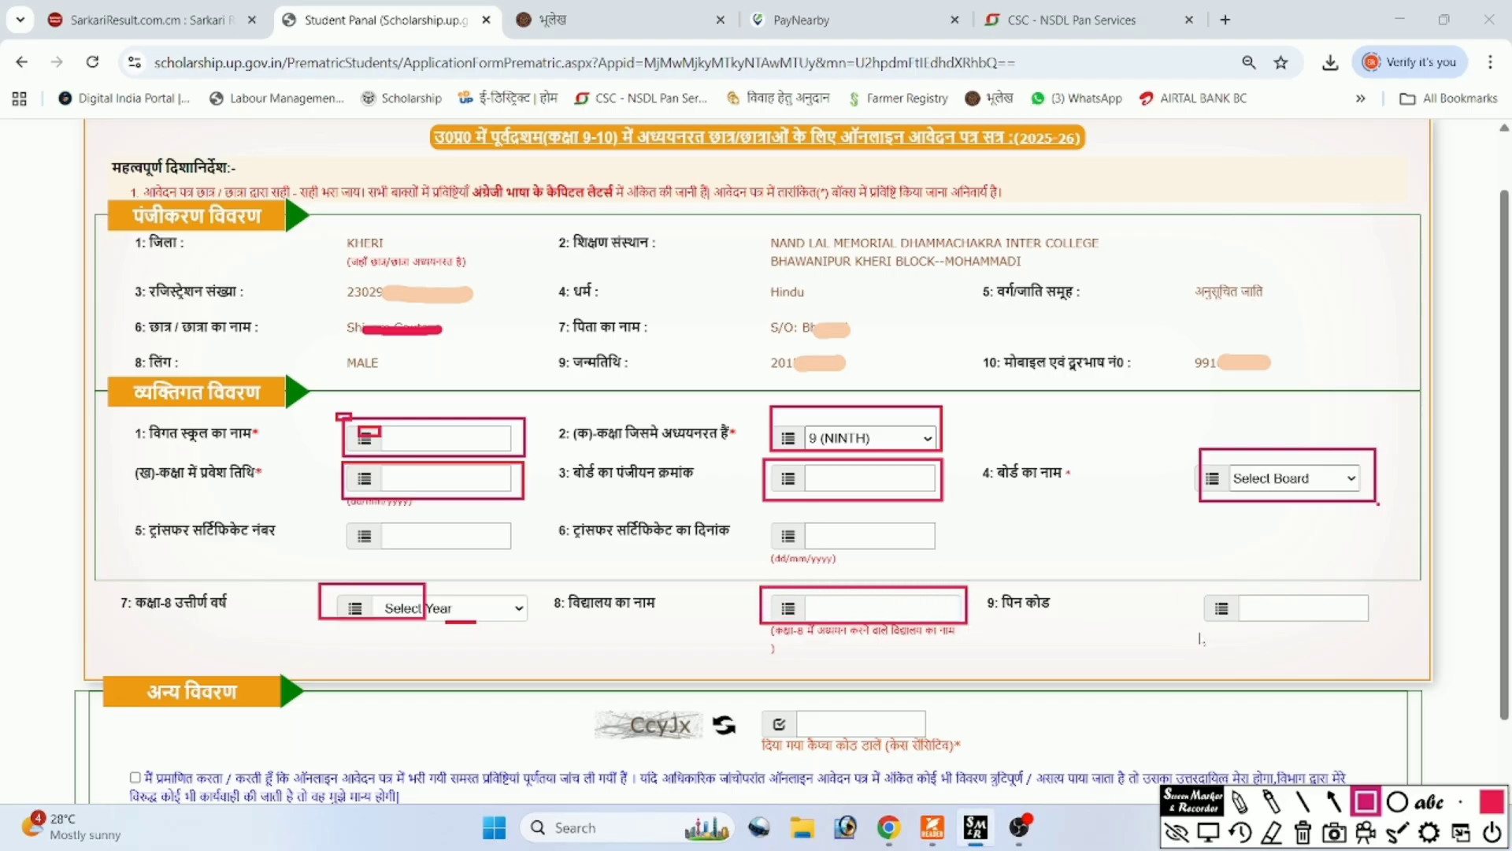
pyautogui.moveTo(1192, 584)
pyautogui.mouseDown()
pyautogui.moveTo(1237, 621)
pyautogui.moveTo(1390, 642)
pyautogui.mouseUp()
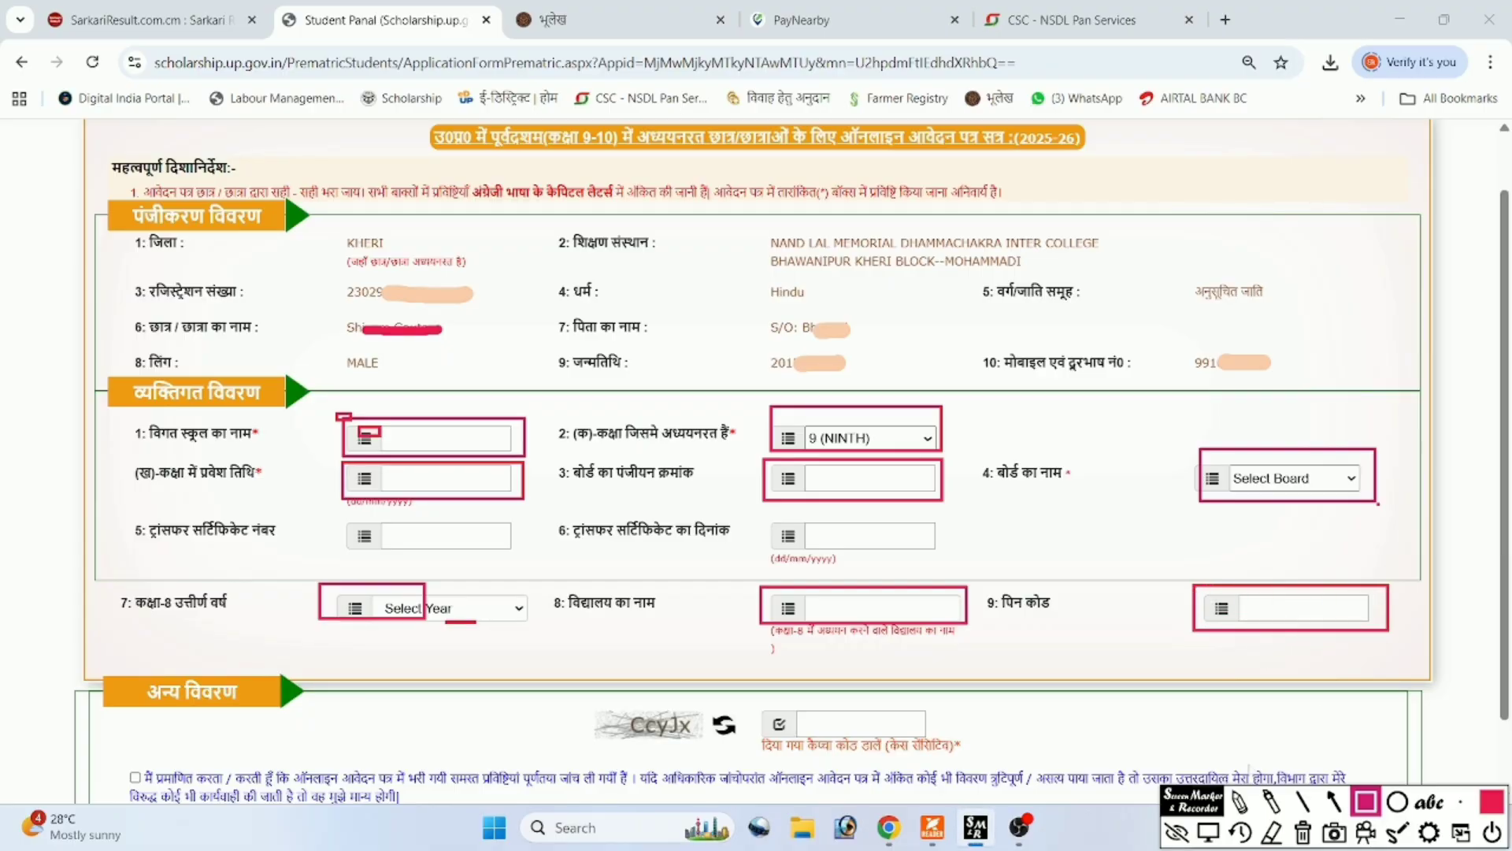
pyautogui.moveTo(603, 698)
pyautogui.mouseDown()
pyautogui.moveTo(708, 755)
pyautogui.moveTo(701, 743)
pyautogui.mouseUp()
pyautogui.moveTo(769, 701)
pyautogui.mouseDown()
pyautogui.moveTo(815, 737)
pyautogui.moveTo(951, 752)
pyautogui.mouseUp()
pyautogui.moveTo(115, 753)
pyautogui.mouseDown()
pyautogui.moveTo(161, 802)
pyautogui.moveTo(154, 789)
pyautogui.mouseUp()
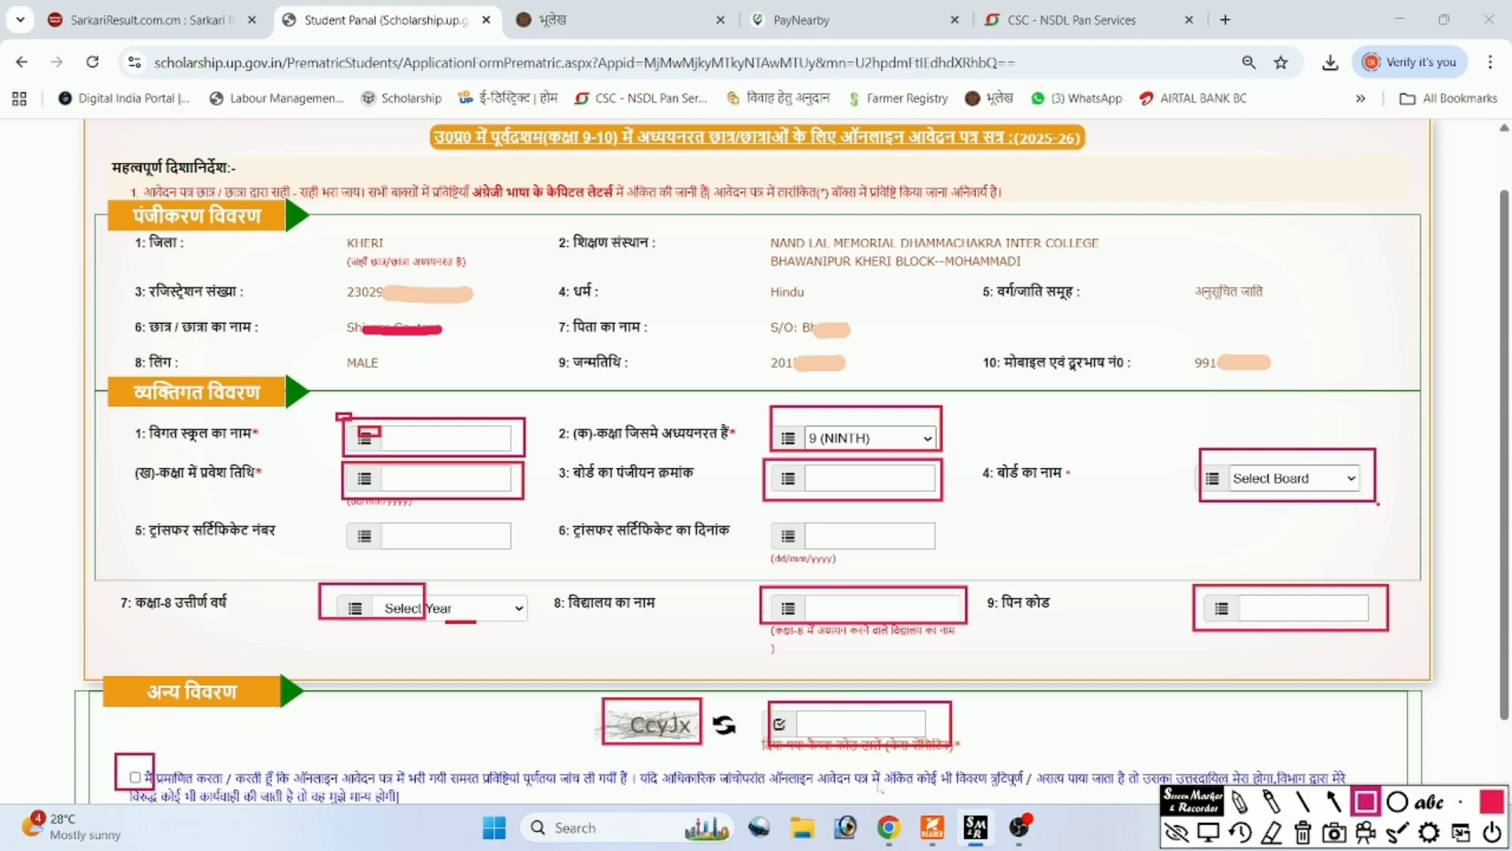
# Submit the application form, return to the dashboard, and open income and caste authentication
pyautogui.press('Escape')
pyautogui.scroll(-1, 788, 772)
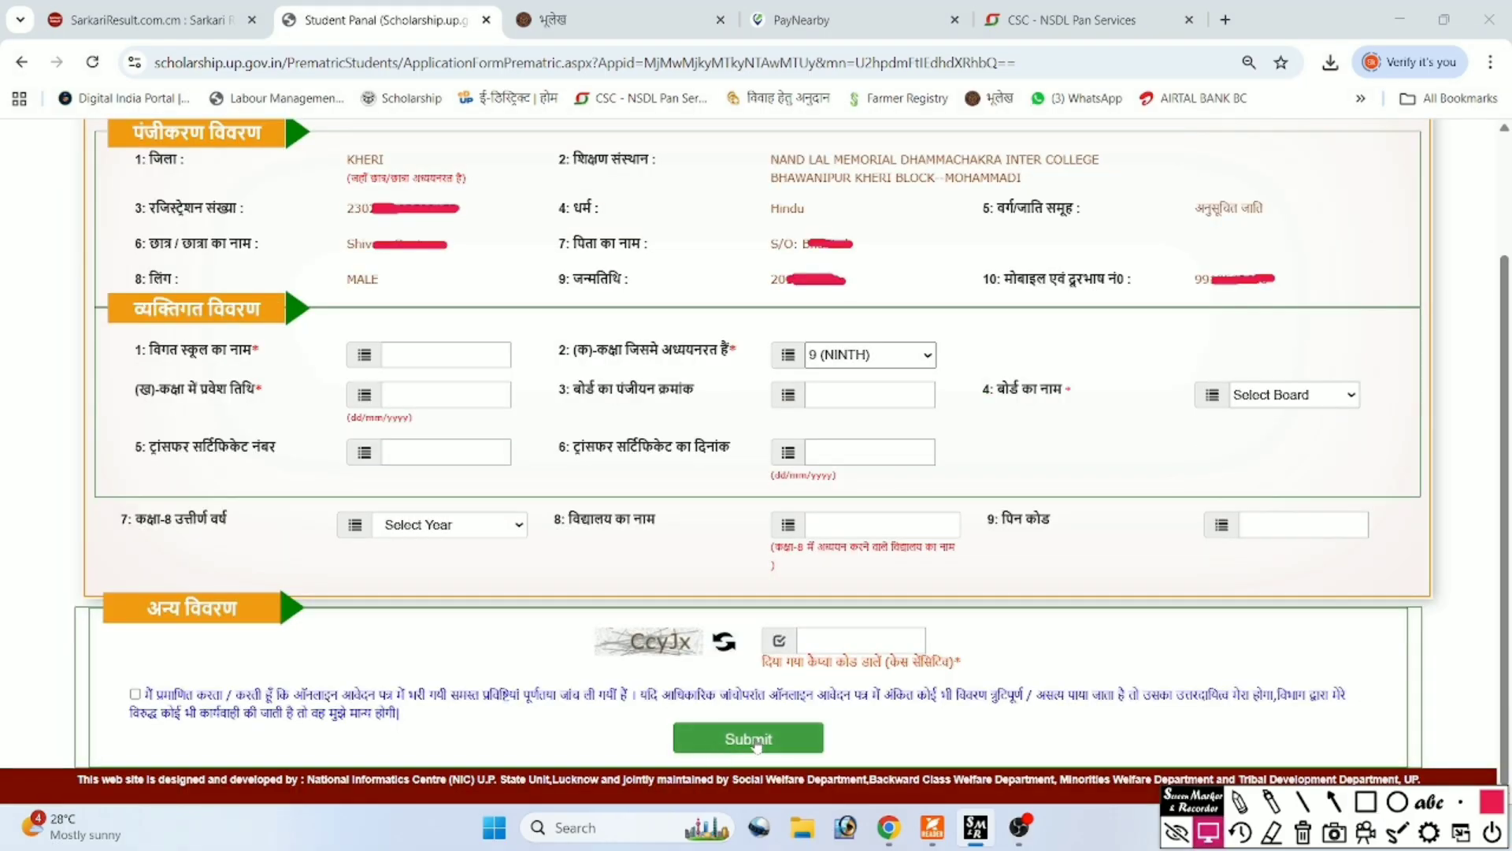
pyautogui.click(756, 741)
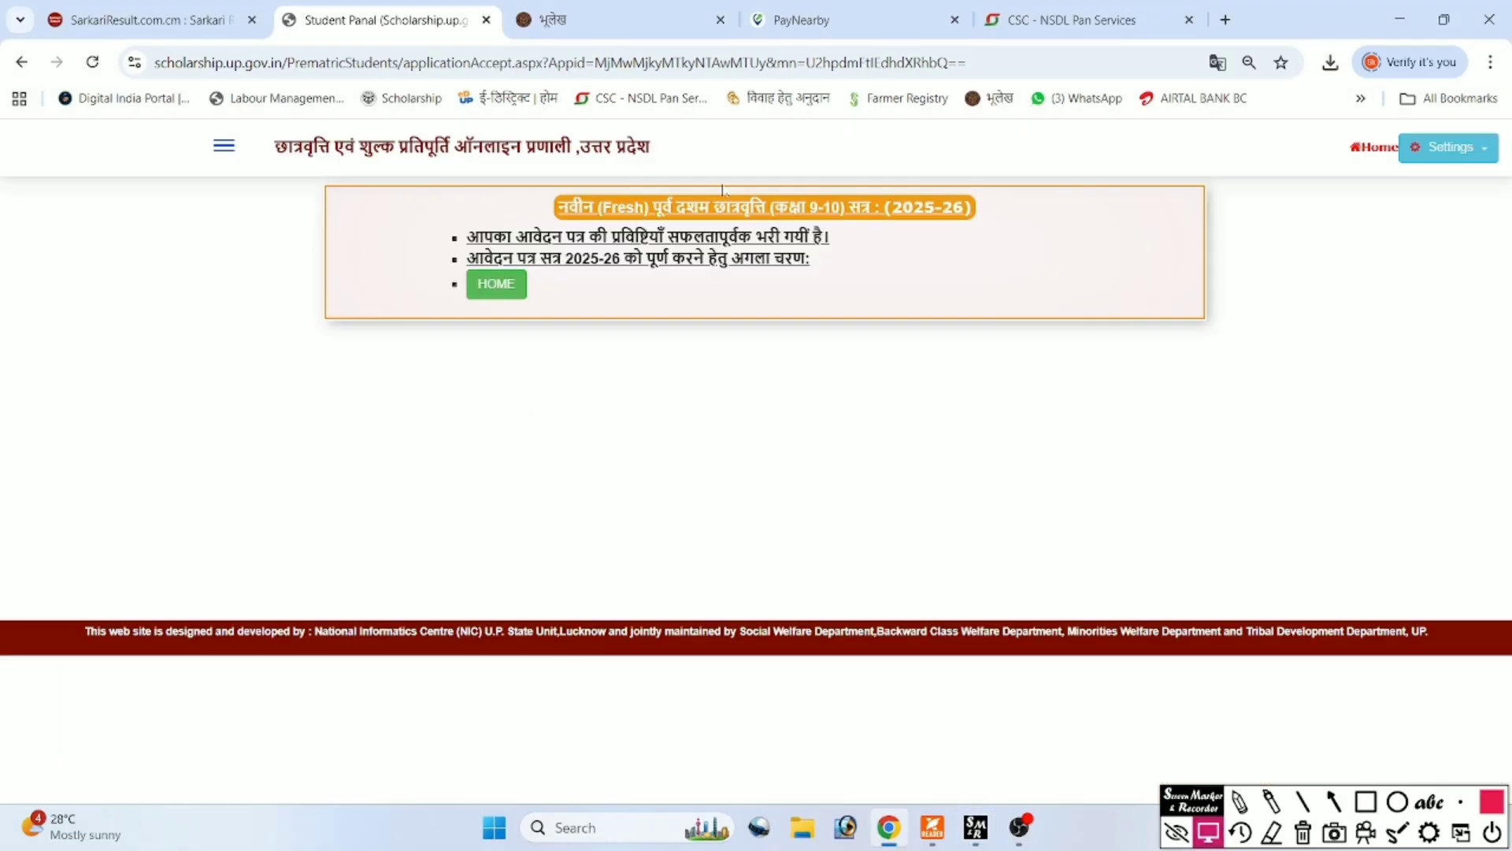
pyautogui.click(490, 285)
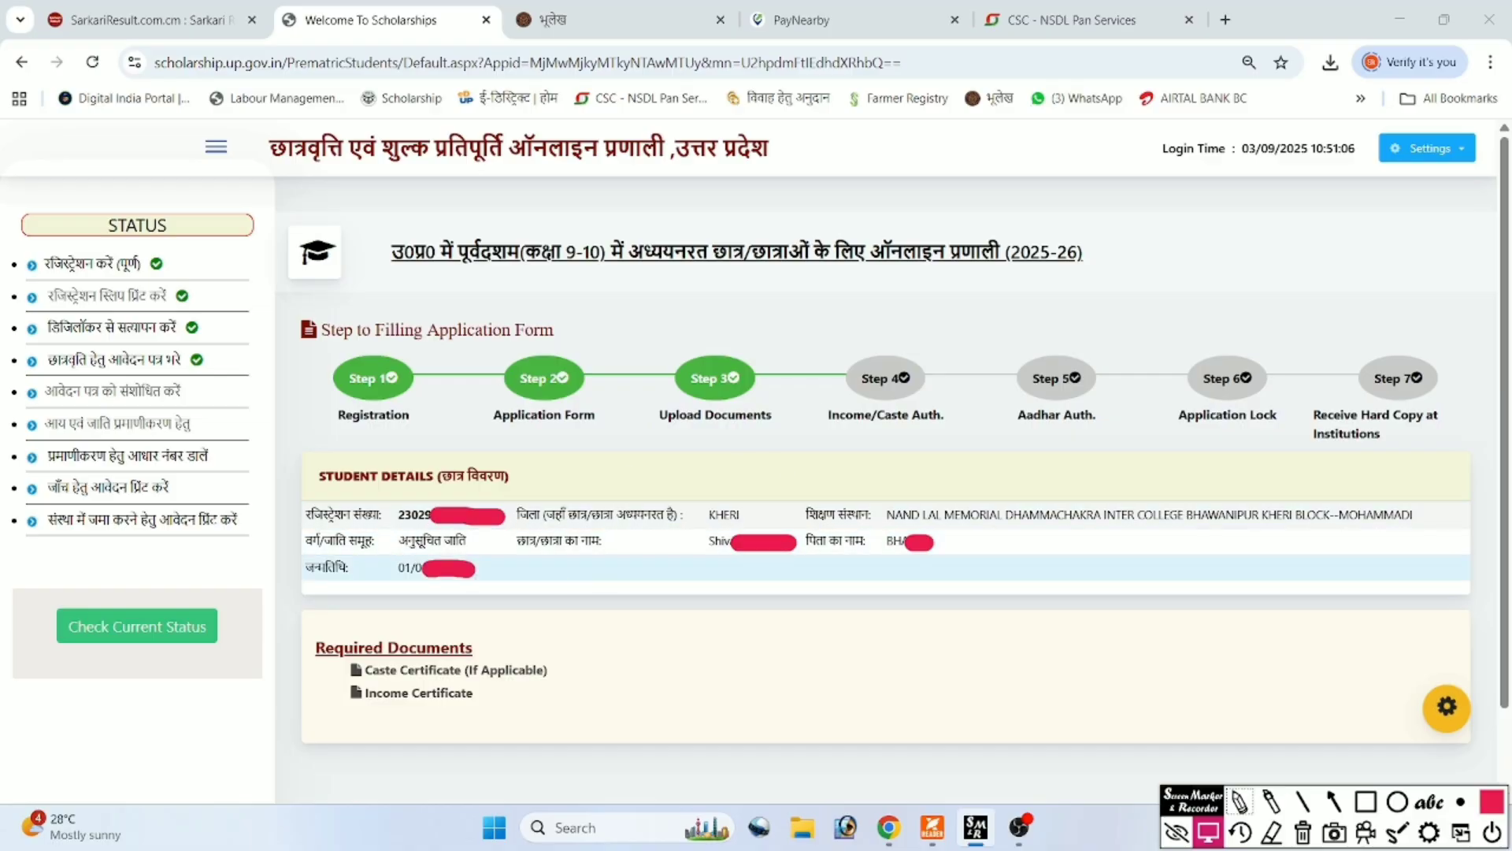
pyautogui.click(116, 429)
# Fetch the income certificate data and verify the 60000 family income details
pyautogui.click(115, 428)
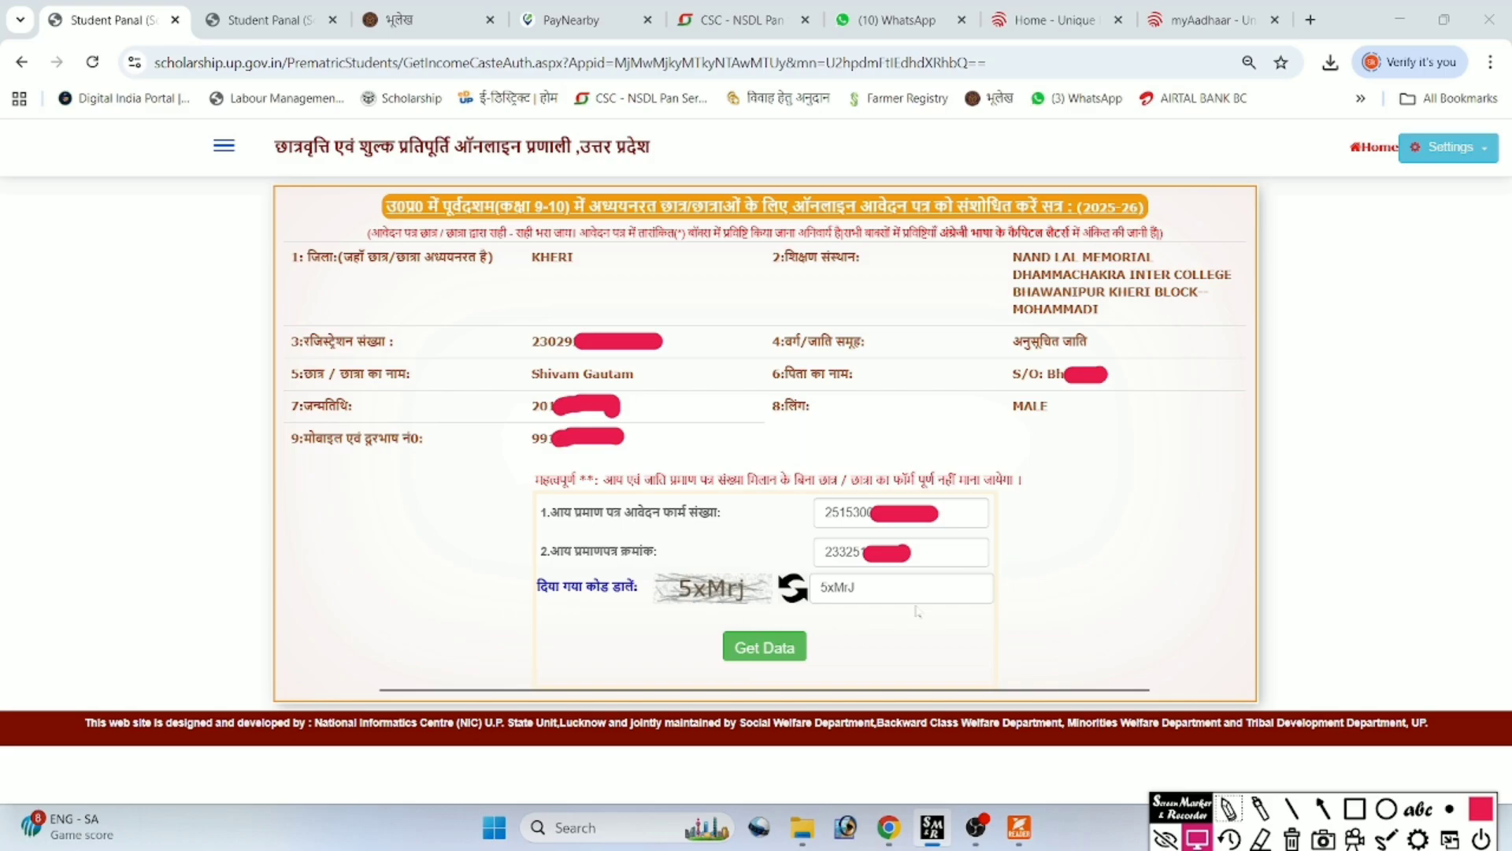
pyautogui.click(776, 656)
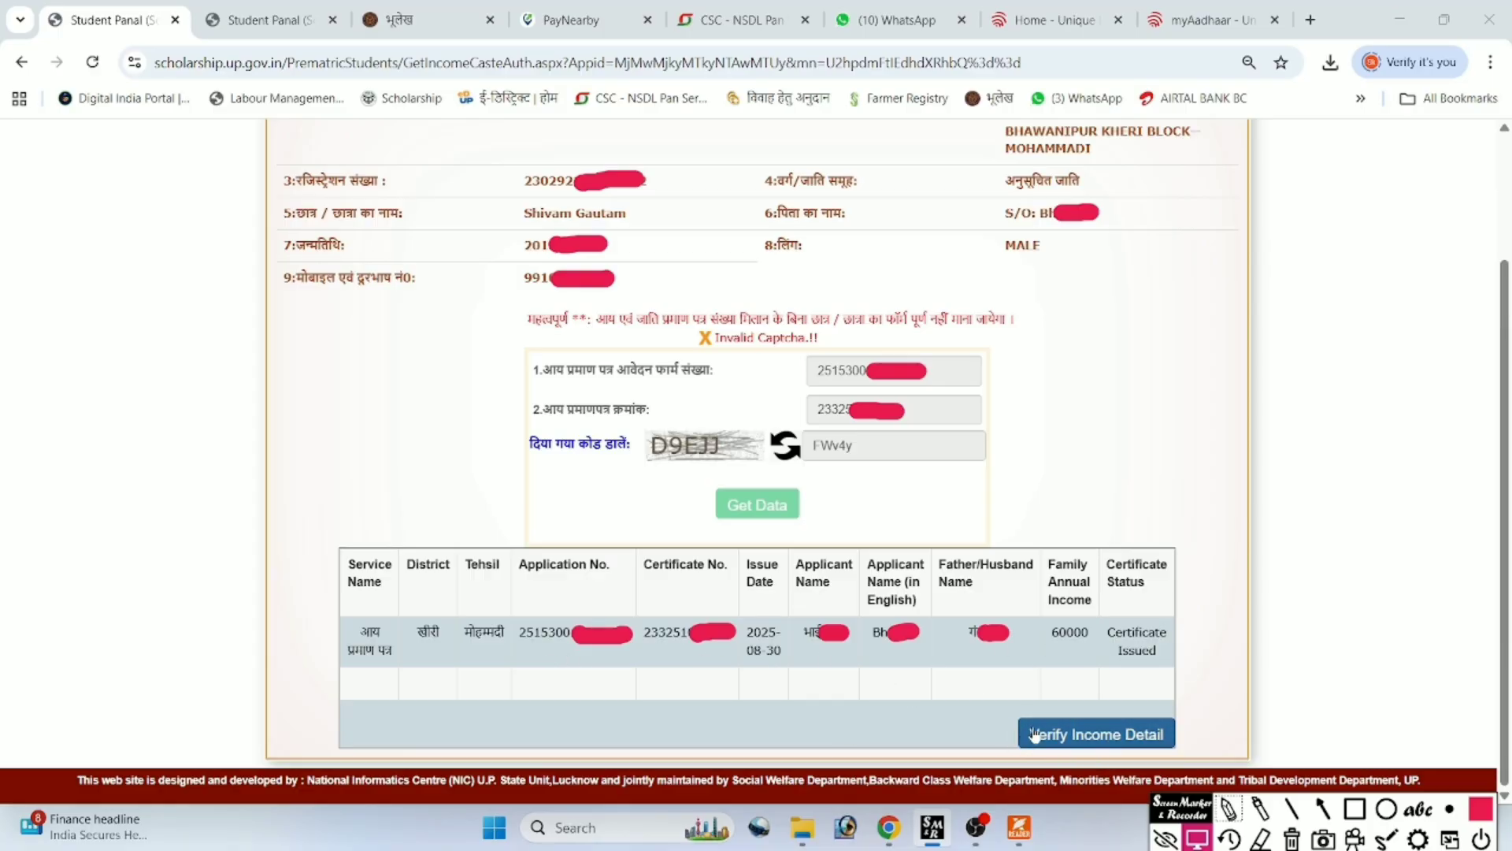
pyautogui.click(1109, 742)
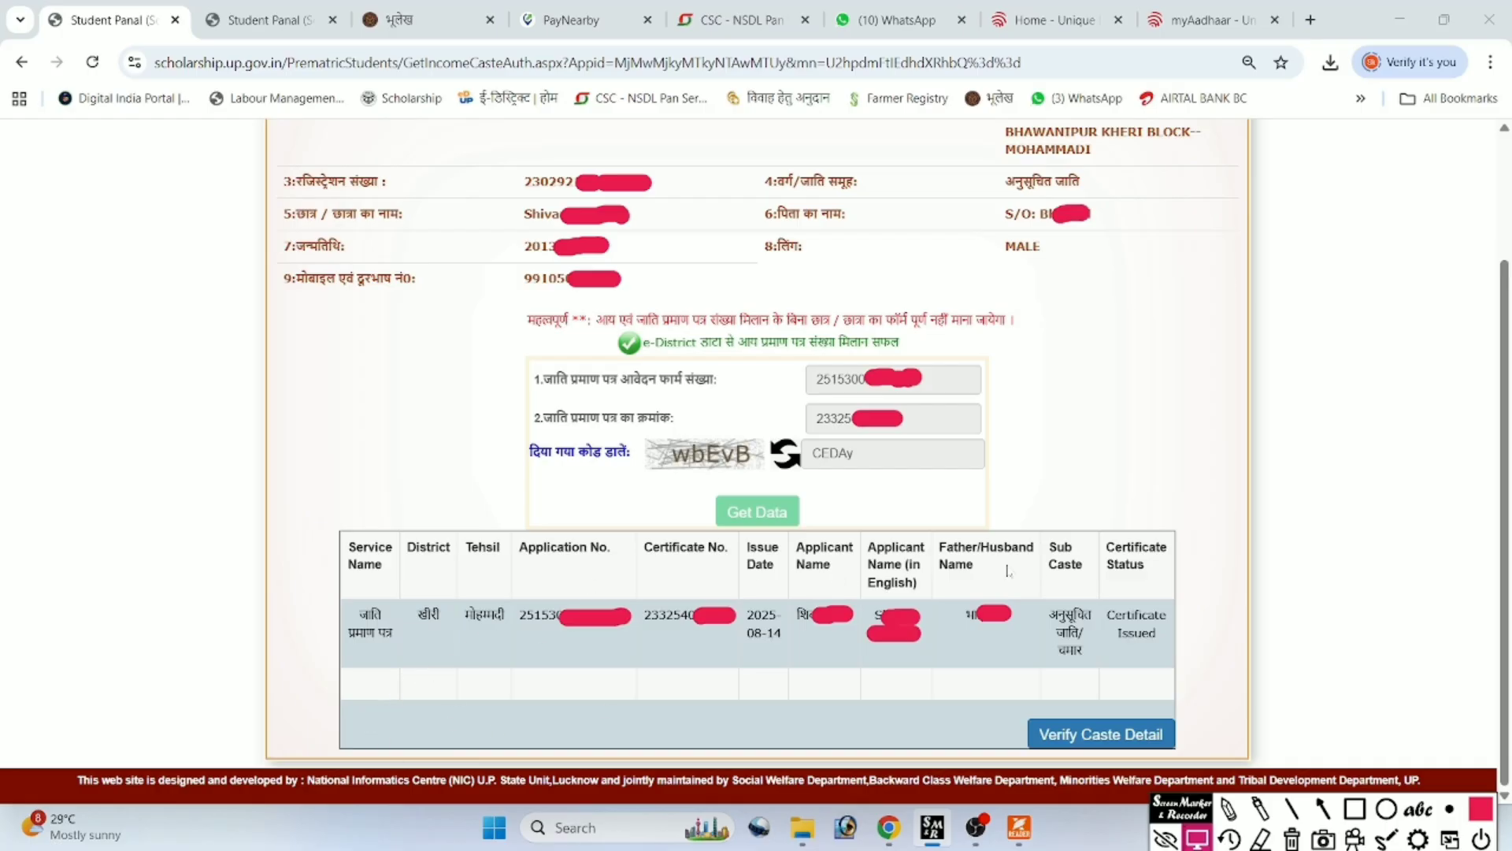
# Verify the caste certificate, open the summary report for checking, then return to the dashboard
pyautogui.click(1092, 741)
pyautogui.hotkey('ctrl', 'shift', 'p')
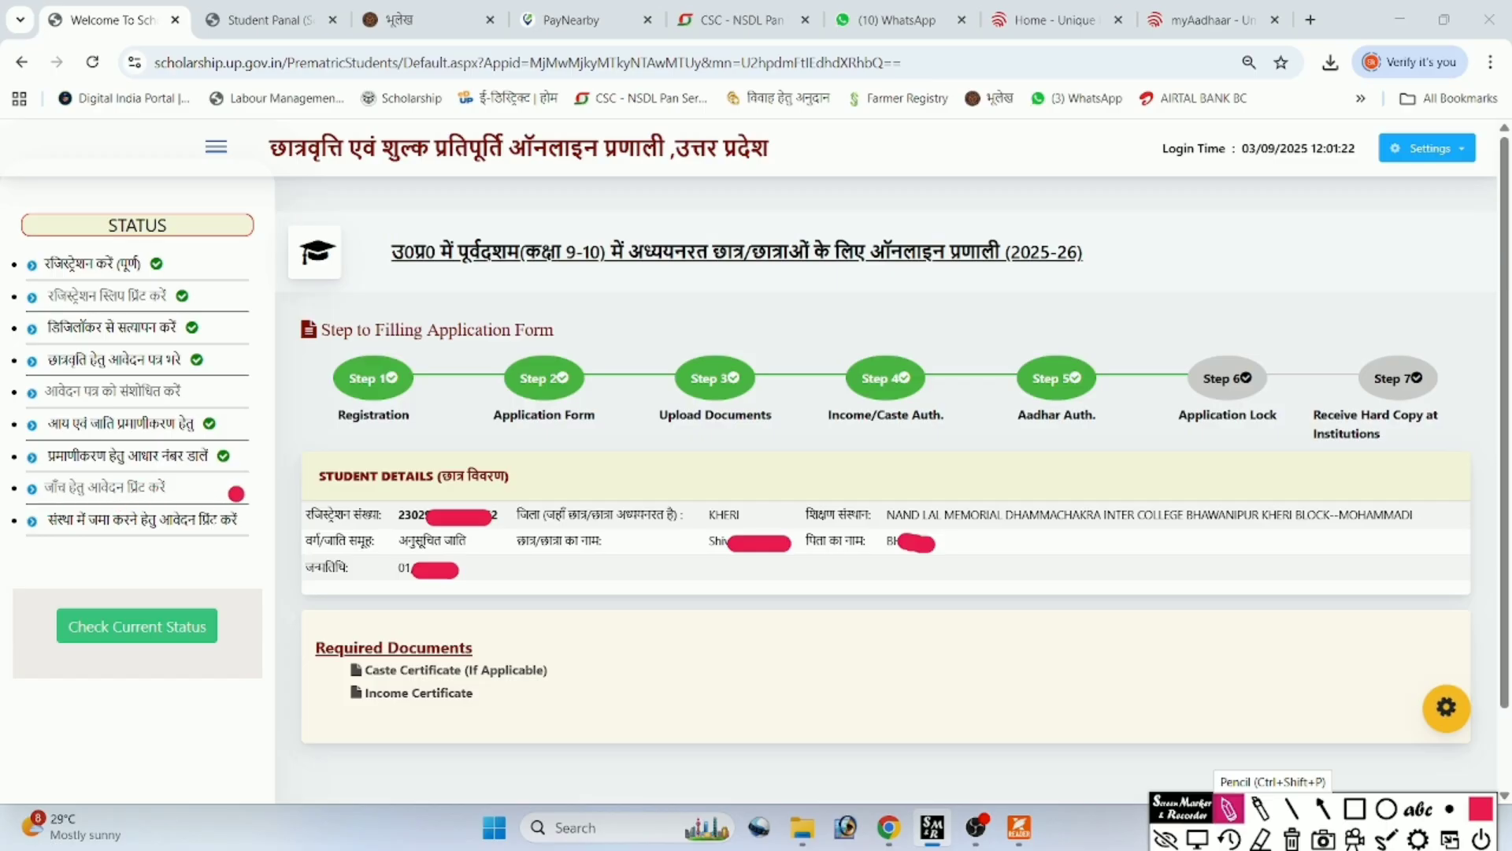
pyautogui.click(237, 494)
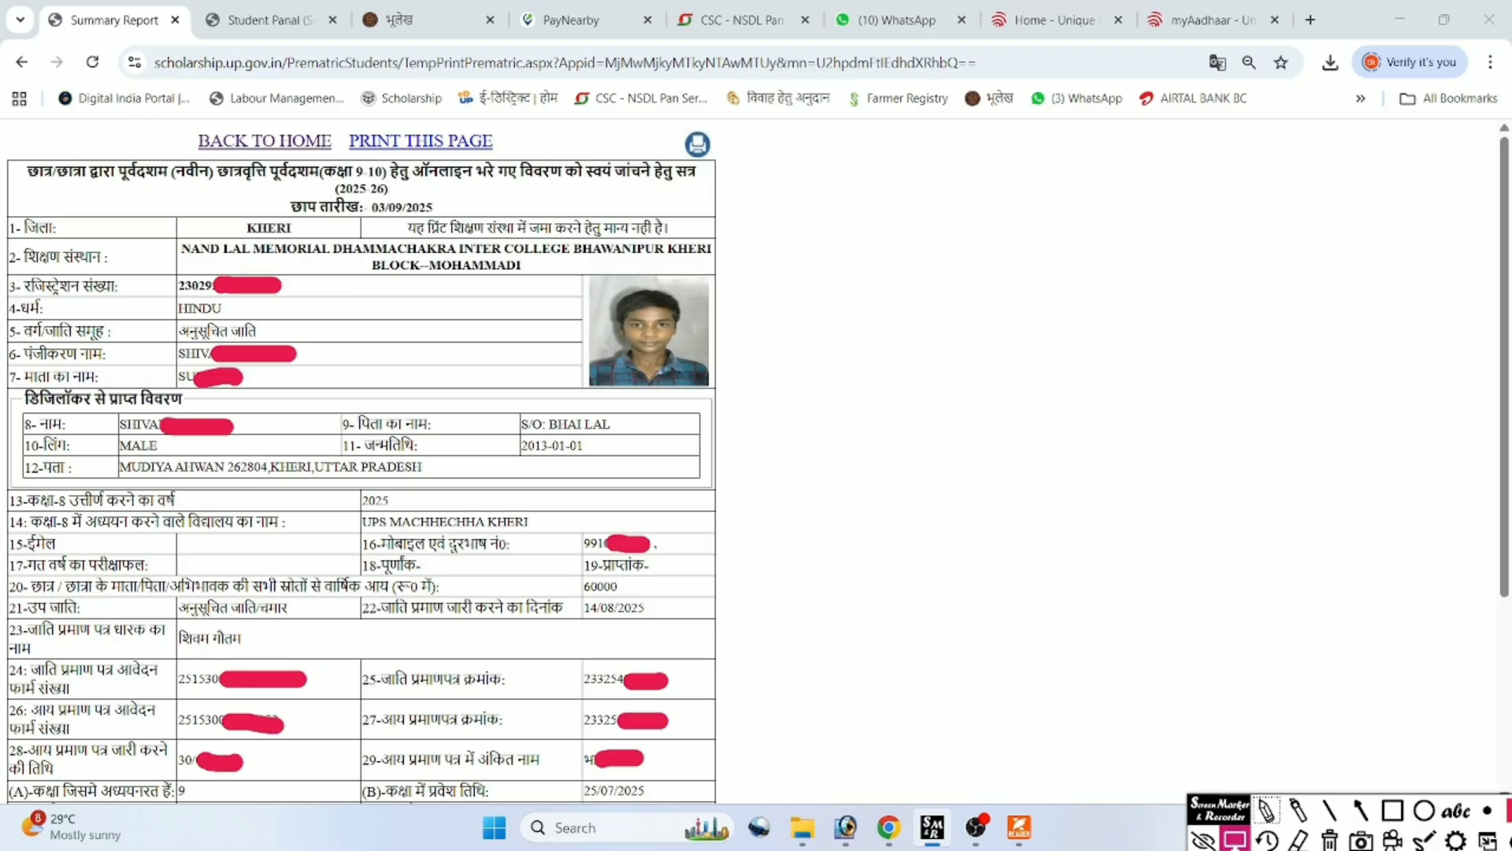
pyautogui.click(233, 142)
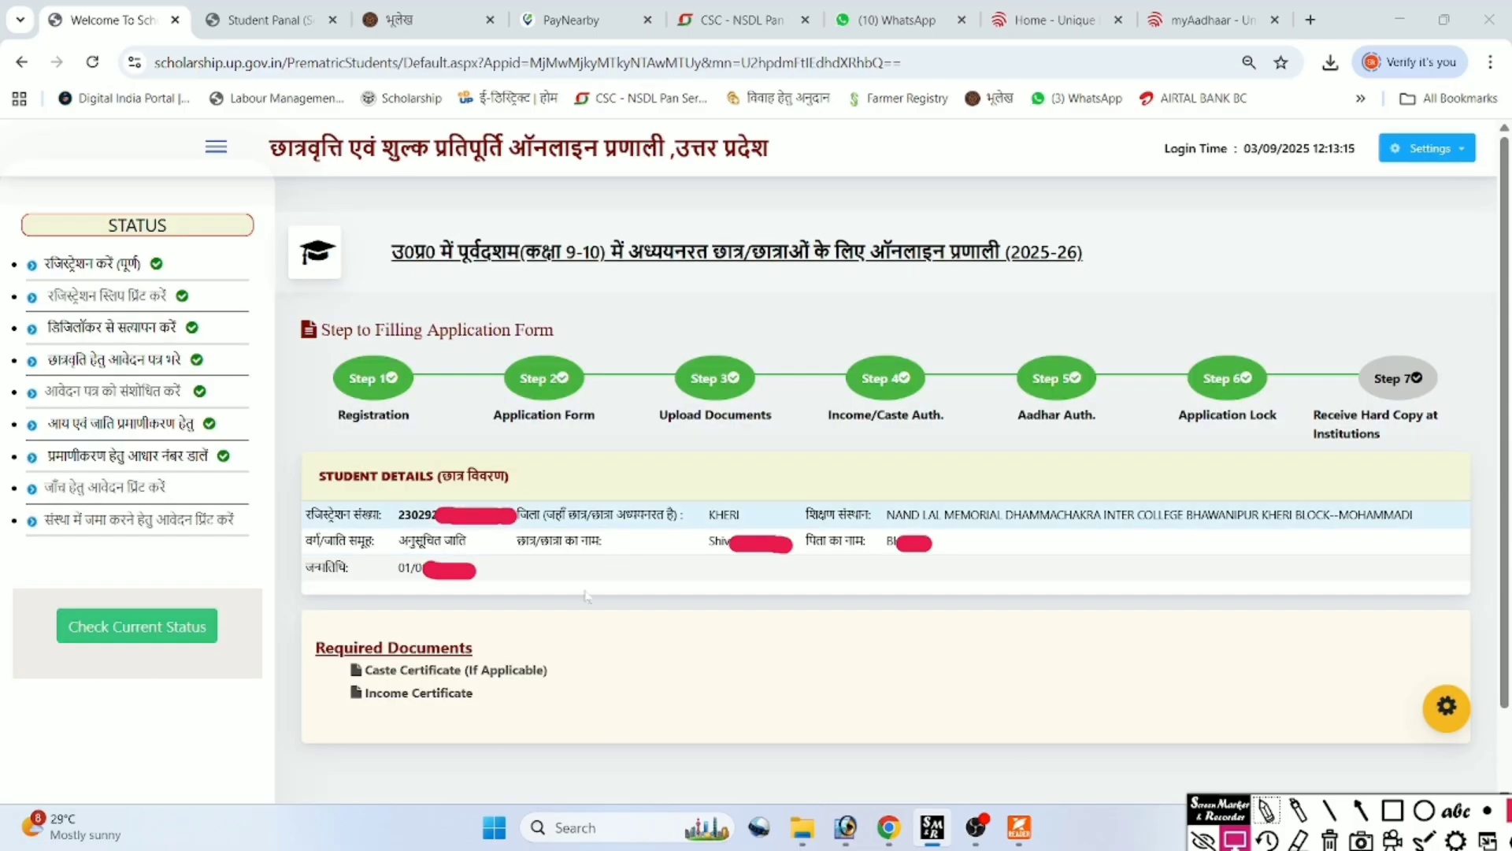